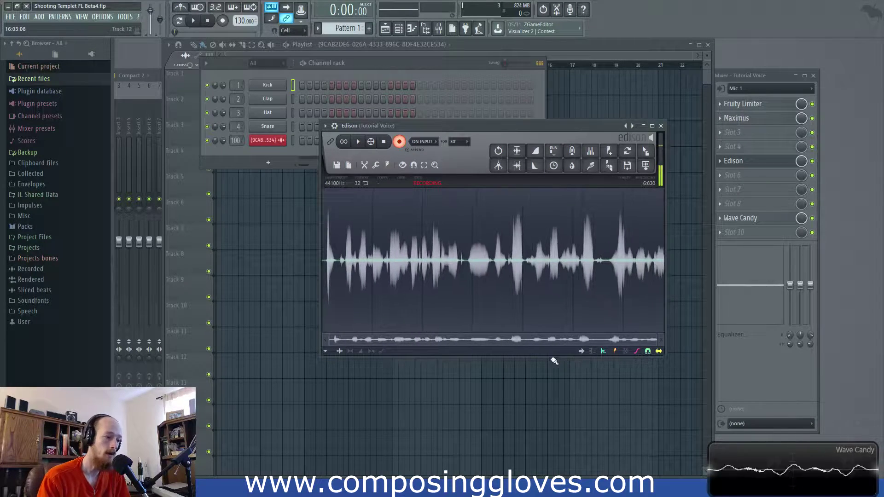
Look through Harmor's image, effects, advanced and envelope pages.
mouse_move(193, 489)
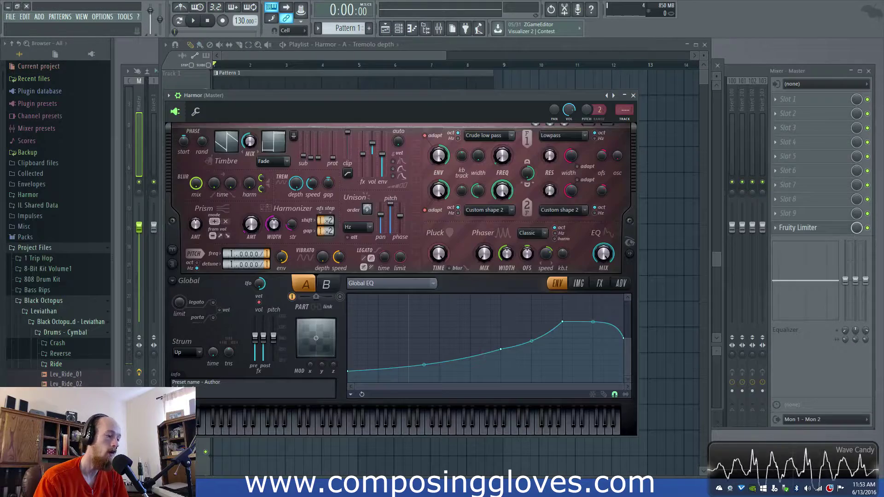
left_click_drag(425, 96, 433, 82)
left_click(587, 269)
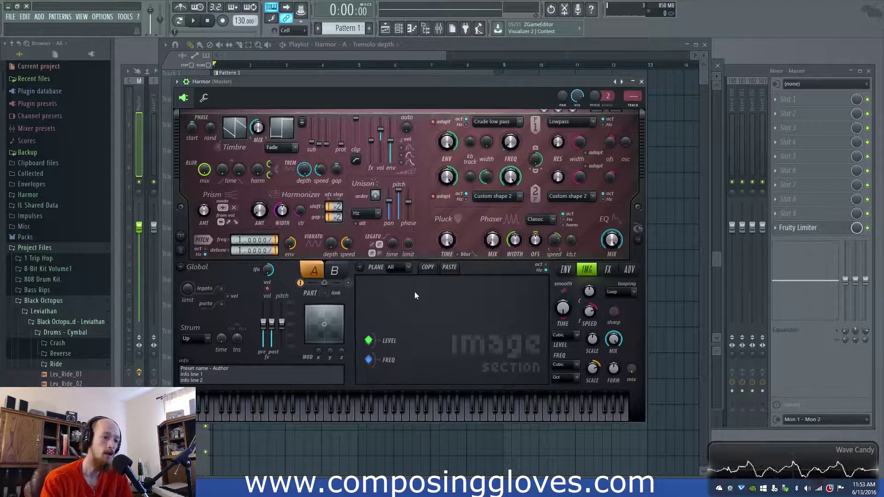
left_click(608, 269)
left_click(630, 271)
left_click(608, 270)
left_click(587, 269)
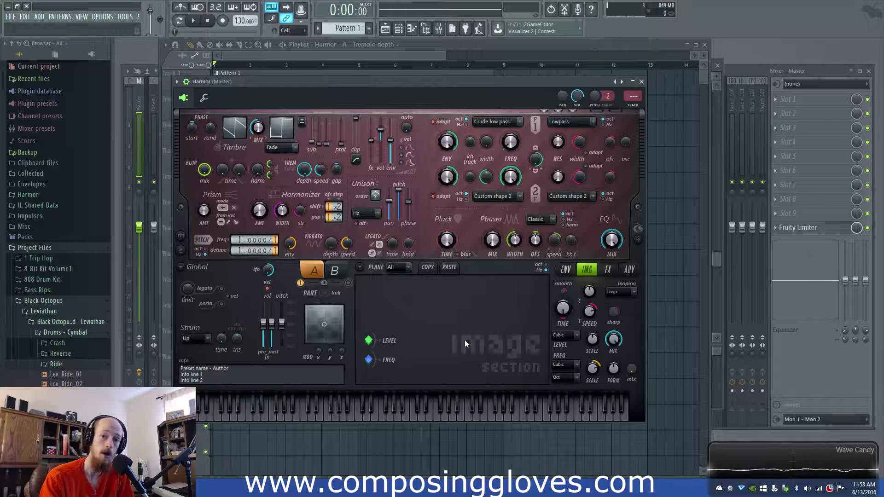
left_click(566, 269)
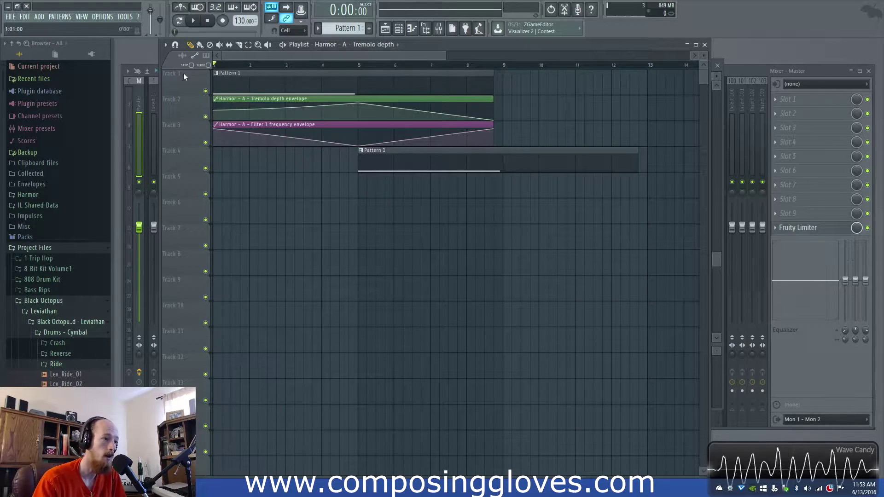
Play the playlist arrangement and review the original Harmor's effects and envelope pages.
key("space")
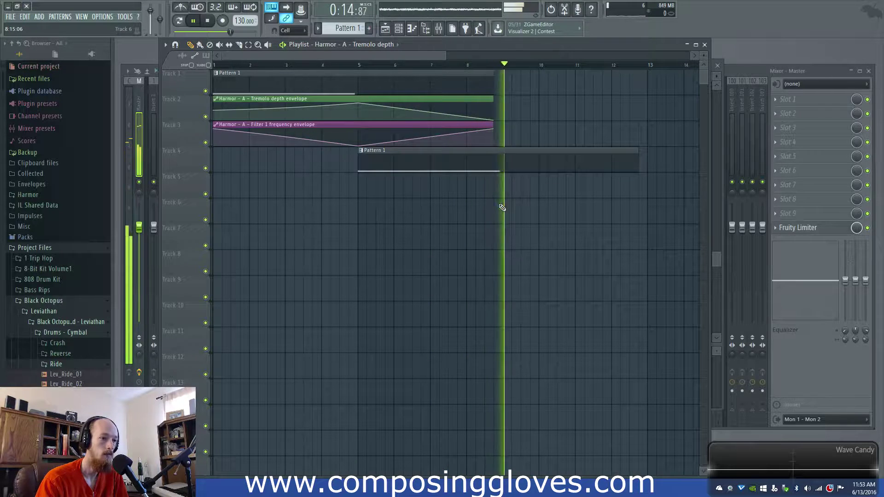
key("space")
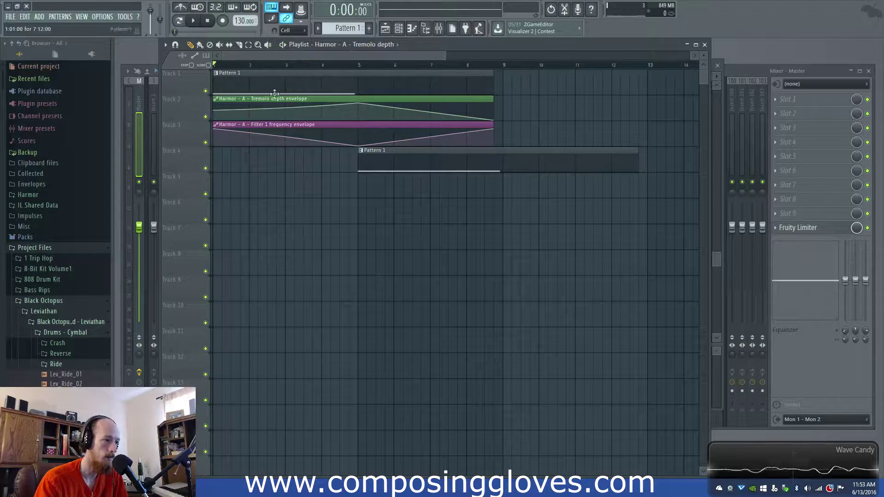
key("F6")
left_click(260, 223)
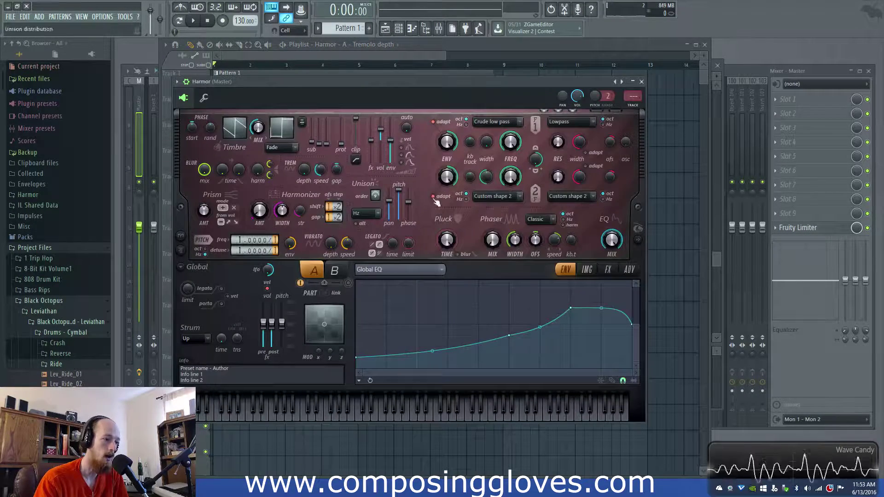
left_click(593, 265)
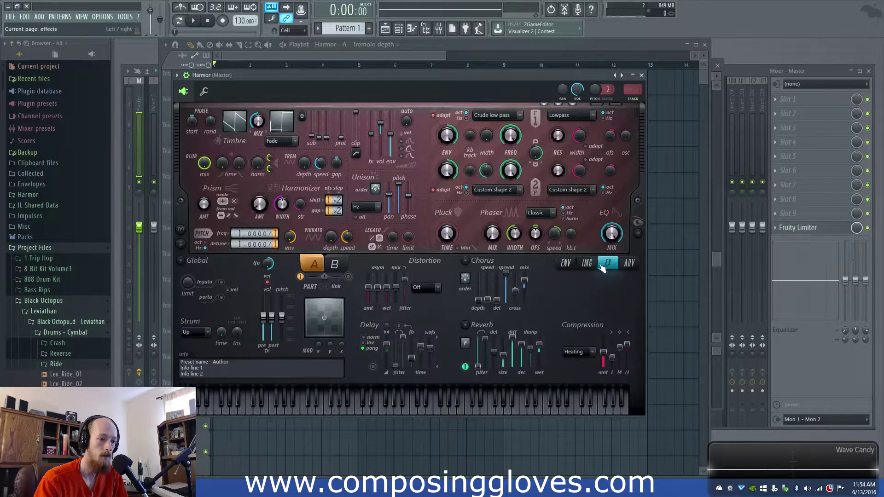
left_click(566, 263)
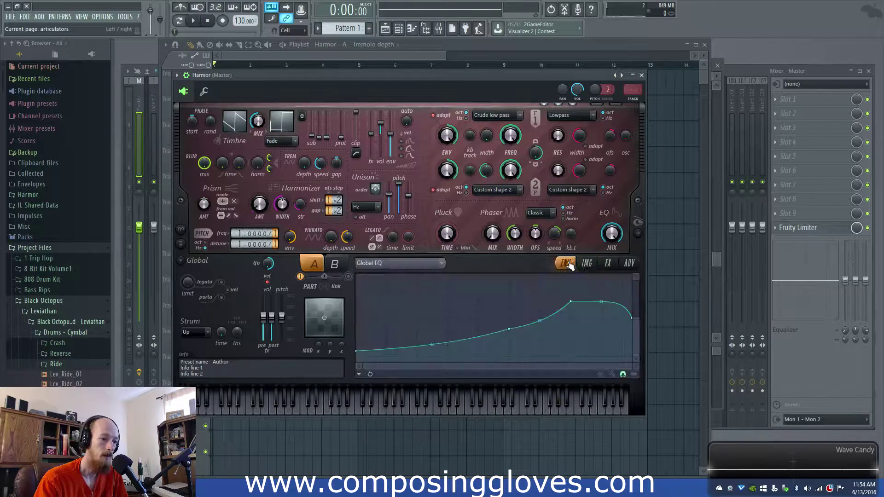
Close the original Harmor, add a second Harmor channel, and move its window clear of the channel rack.
left_click(642, 75)
key("F6")
key("F6")
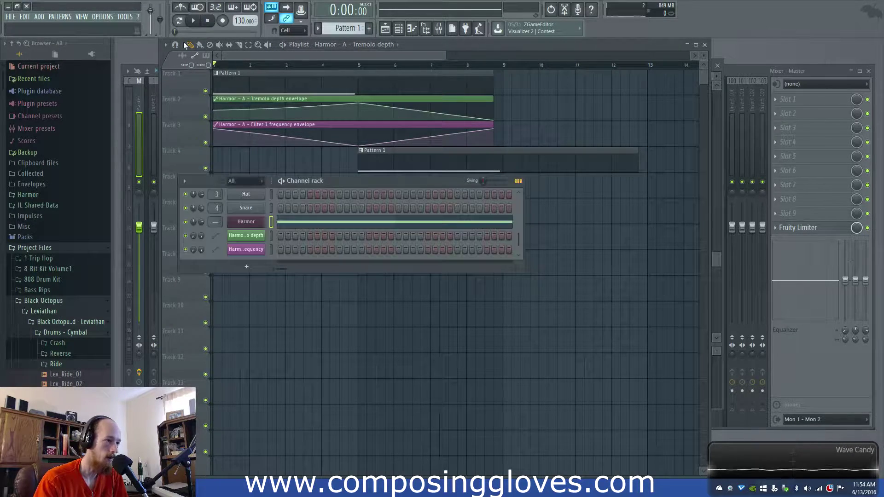
left_click(246, 266)
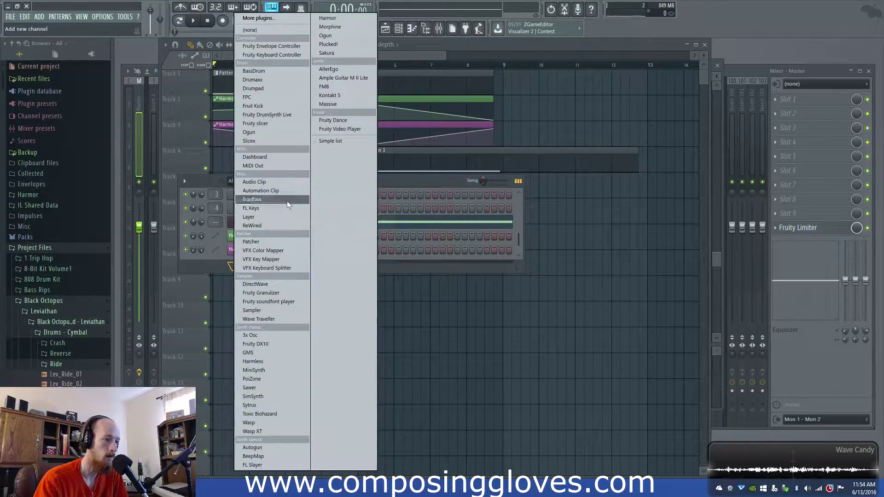
left_click(351, 16)
left_click_drag(281, 161, 487, 242)
Transfer the original Harmor channel's notes to the new Harmor channel, leaving the original's pattern empty.
right_click(251, 208)
left_click(351, 217)
right_click(258, 250)
left_click(353, 267)
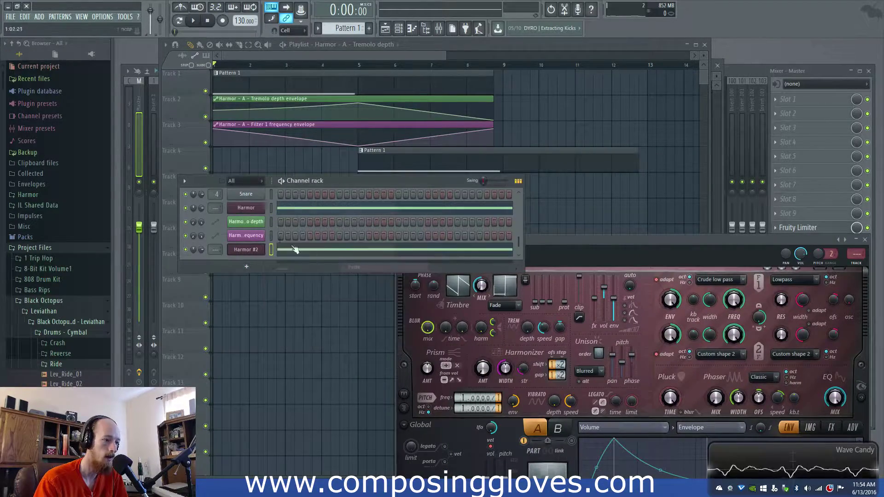
right_click(264, 208)
left_click(354, 208)
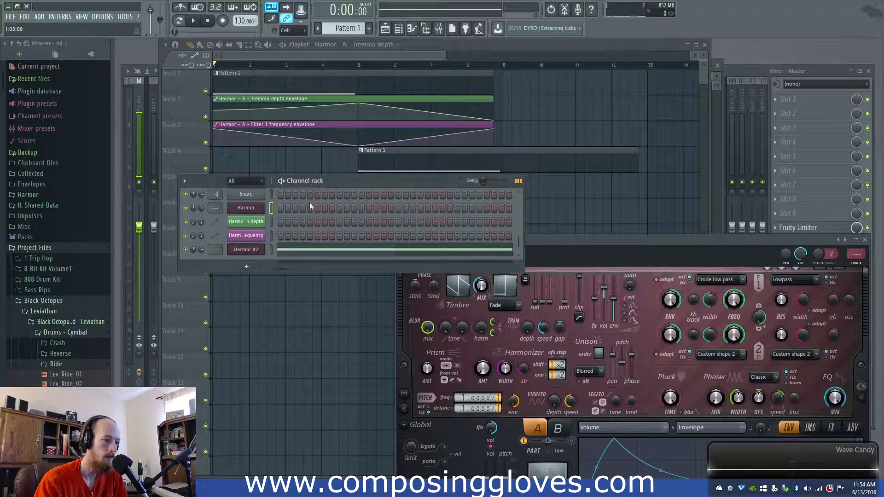
Duplicate the C4 note to start at bar 5 in the new Harmor's piano roll.
left_click(172, 66)
double_click(257, 79)
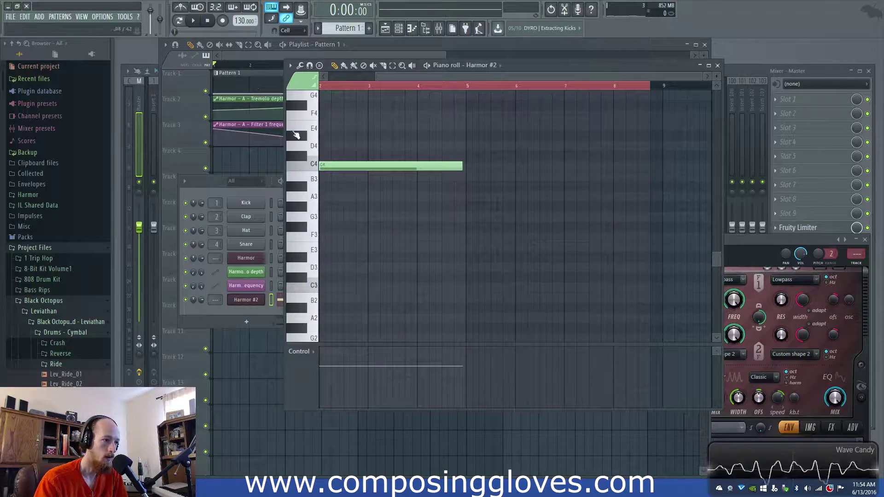
mouse_move(419, 169)
left_mouse_down()
mouse_move(611, 172)
mouse_move(587, 172)
left_mouse_up()
Set the new Harmor's unison pitch to 100% and its unison distribution to Hz, and audition the sound.
left_click(246, 301)
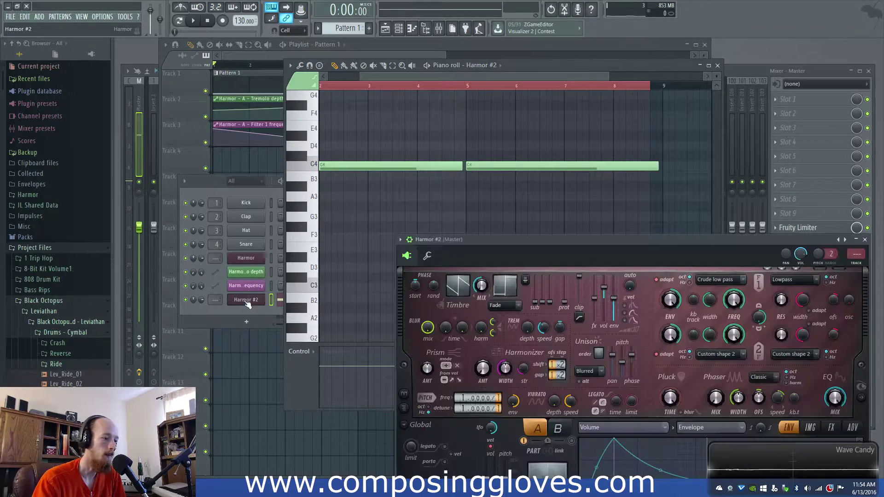
left_click_drag(568, 244, 356, 84)
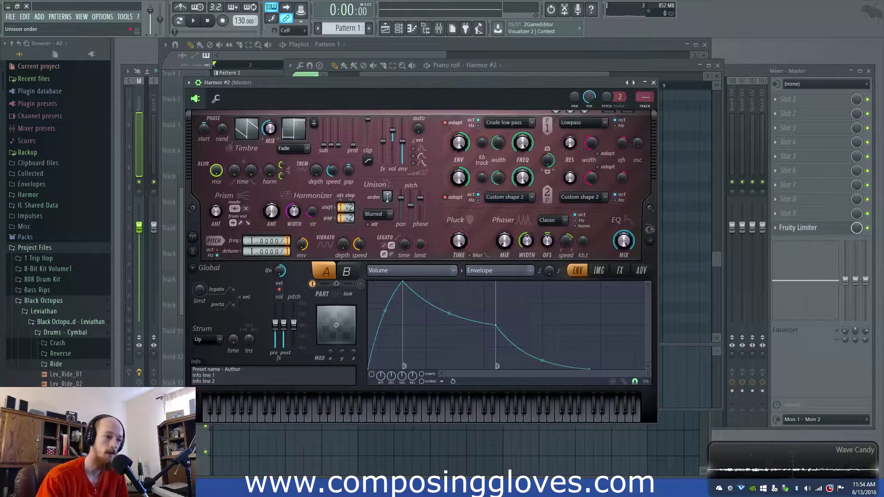
left_click_drag(411, 206, 410, 190)
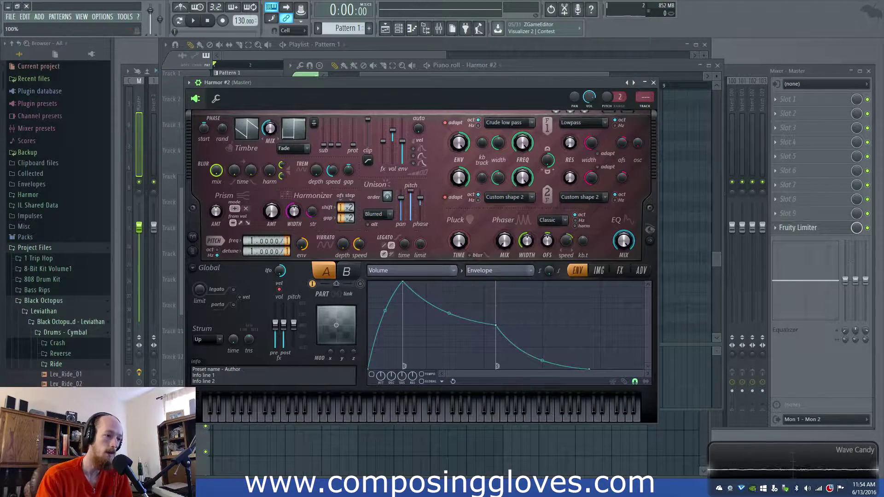
left_click(392, 214)
left_click(380, 266)
key("space")
key("space")
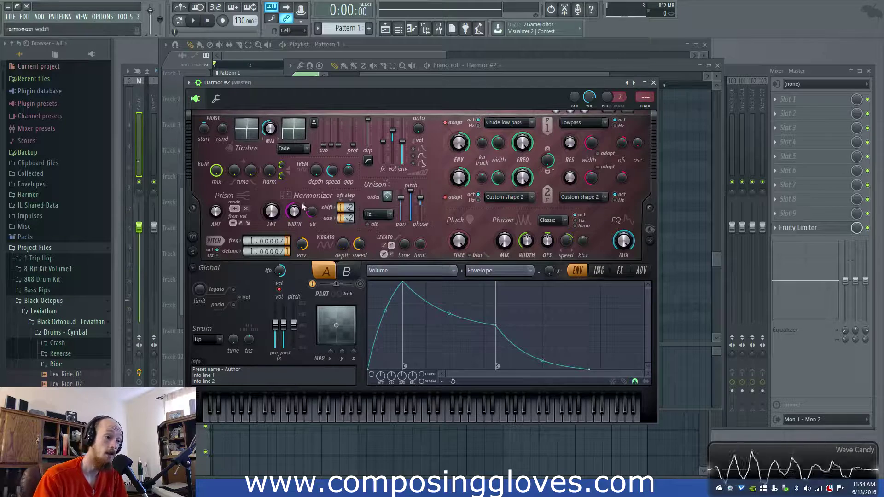
left_click(217, 256)
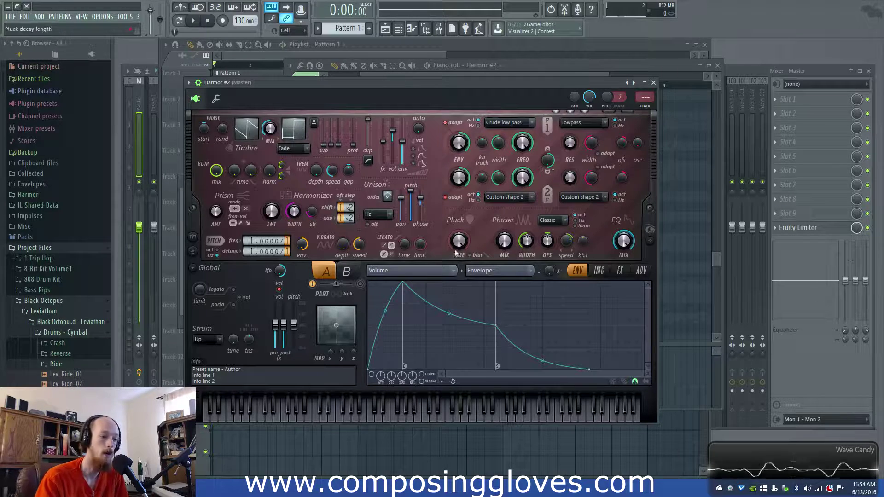
Lower the new Harmor's reverb filter and set the compression type to Burning.
left_click(619, 271)
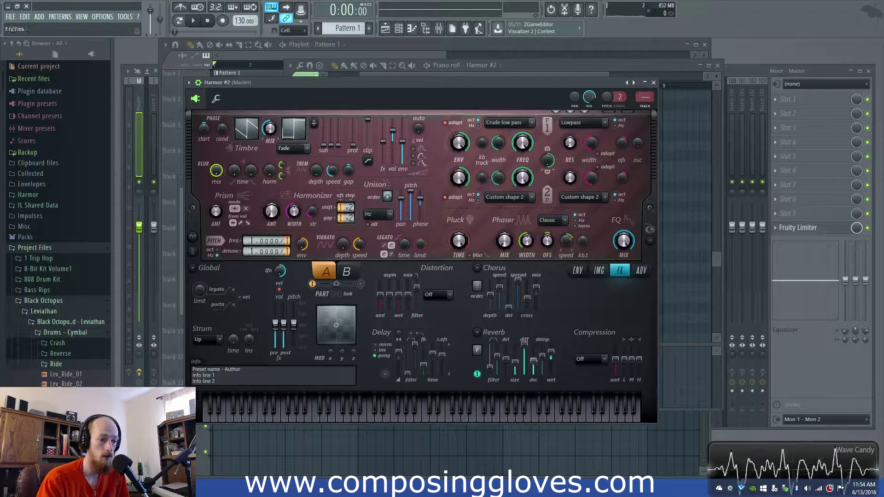
mouse_move(499, 360)
left_mouse_down()
mouse_move(499, 347)
mouse_move(490, 373)
left_mouse_up()
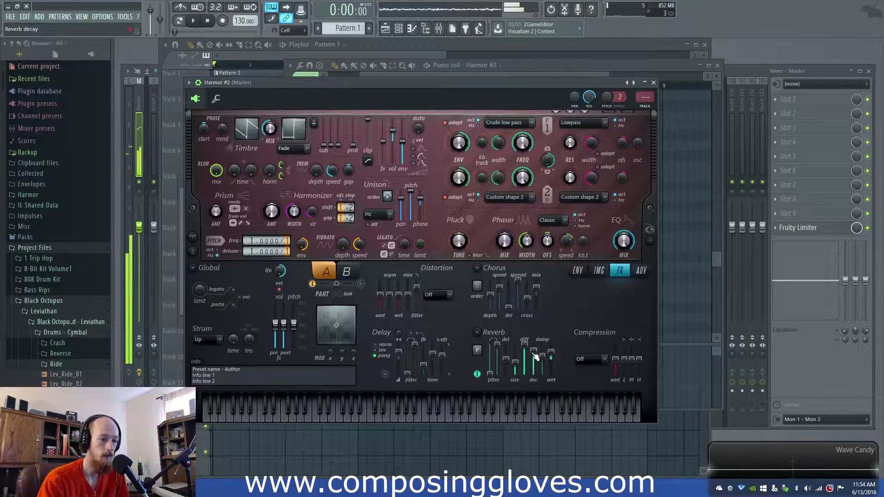
left_click(591, 360)
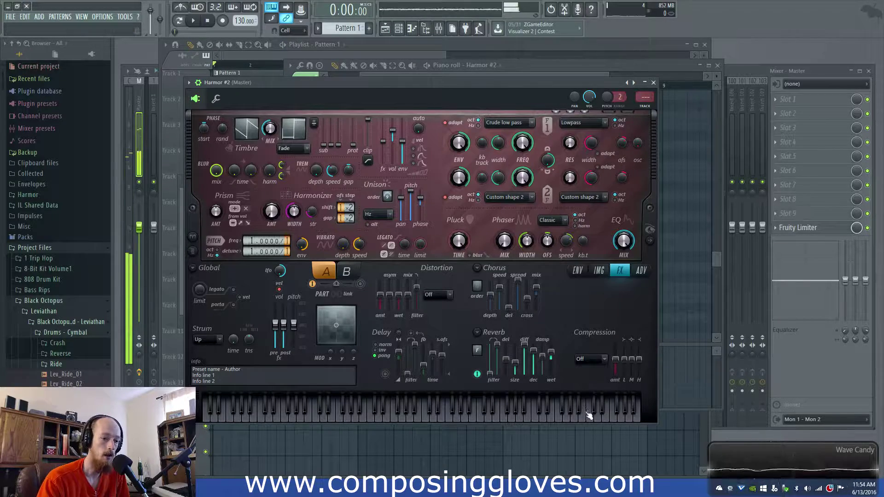
left_click(587, 369)
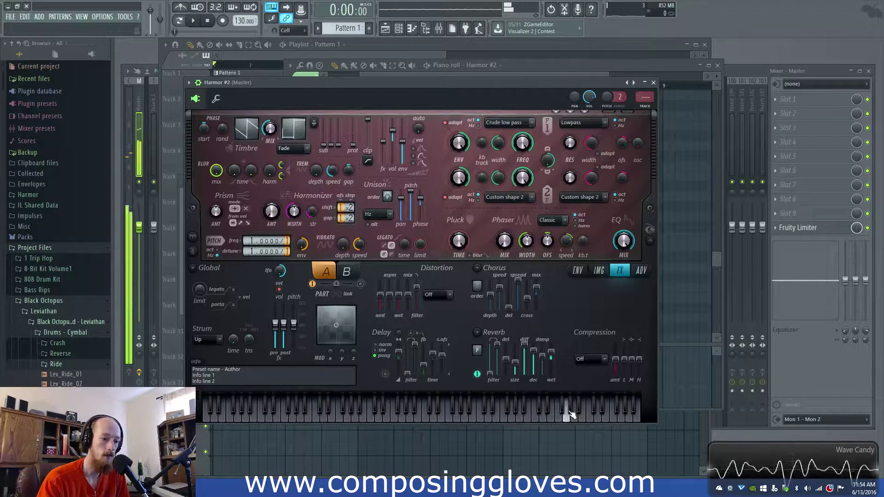
left_click(596, 361)
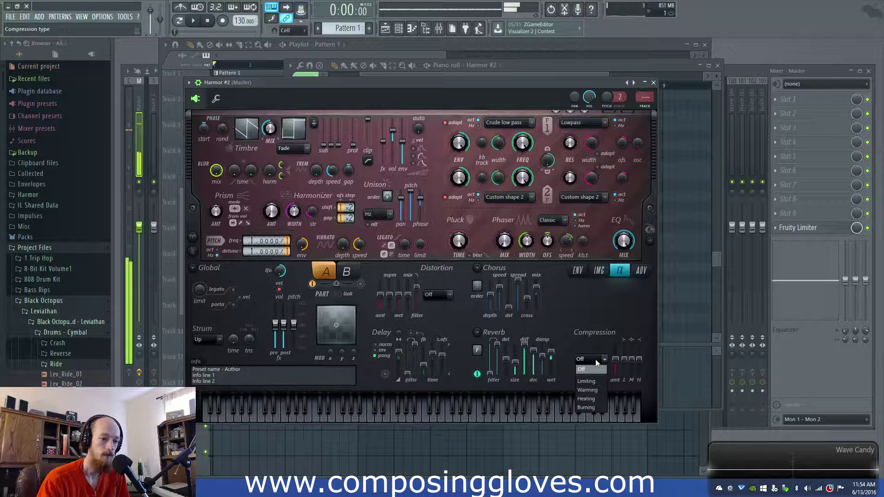
left_click(594, 407)
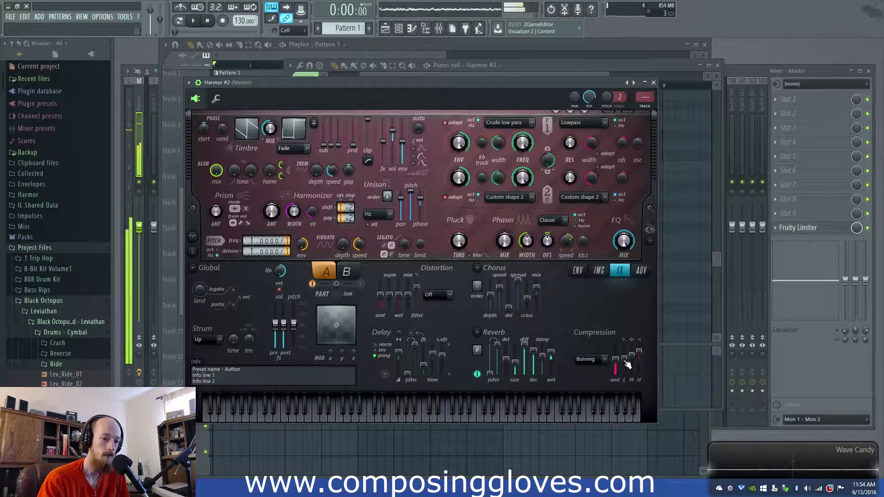
Shape the global EQ with a curved boost in the high frequencies and a curved roll-off in the lows.
left_click(578, 270)
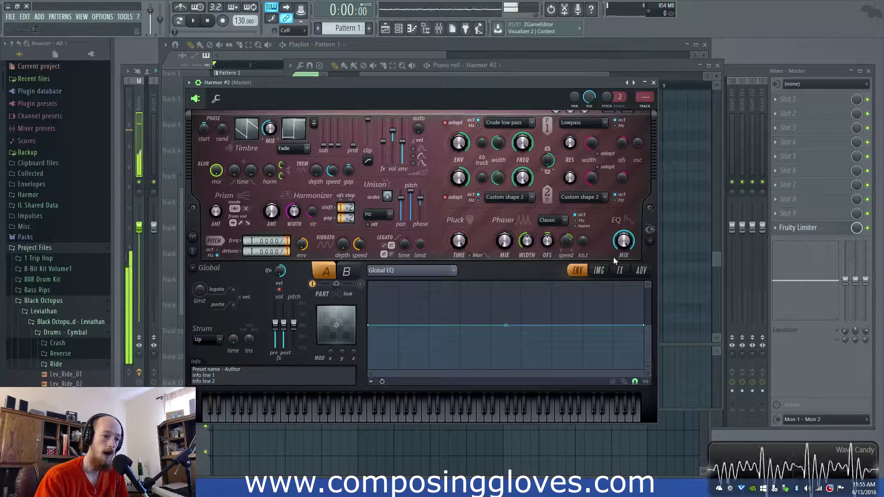
right_click(602, 314)
left_click_drag(604, 314, 634, 309)
key("space")
left_click_drag(583, 319, 584, 310)
key("space")
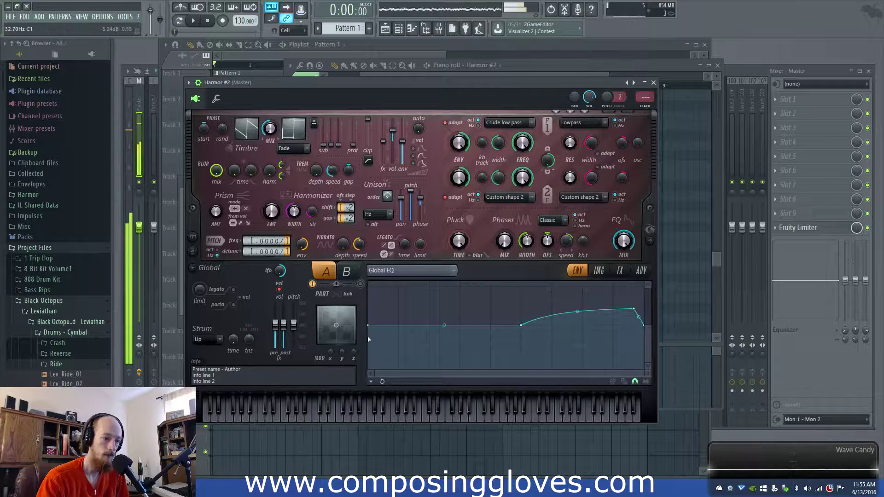
left_click_drag(371, 325, 374, 382)
left_click_drag(450, 348, 444, 326)
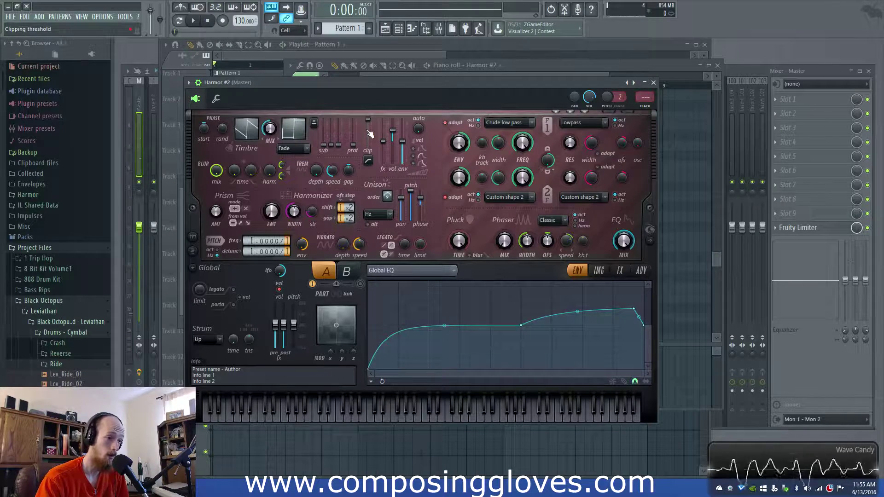
Adjust the chorus order and speed while auditioning the pattern.
left_click(619, 271)
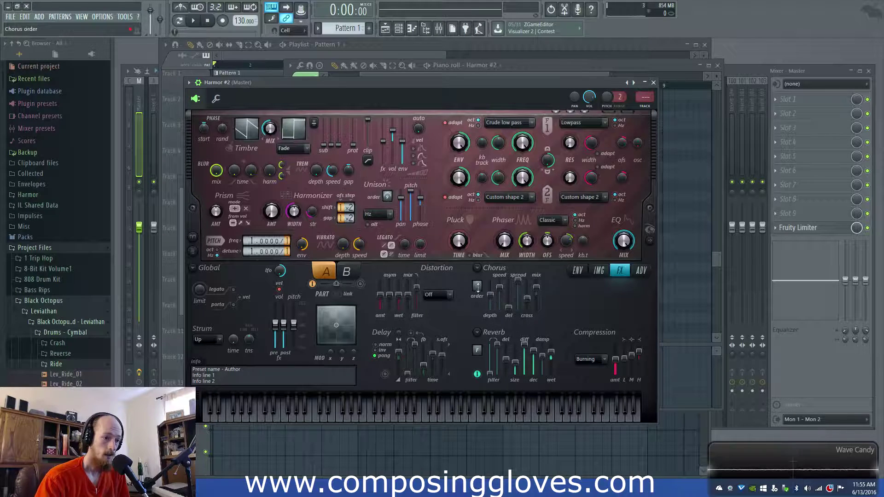
key("space")
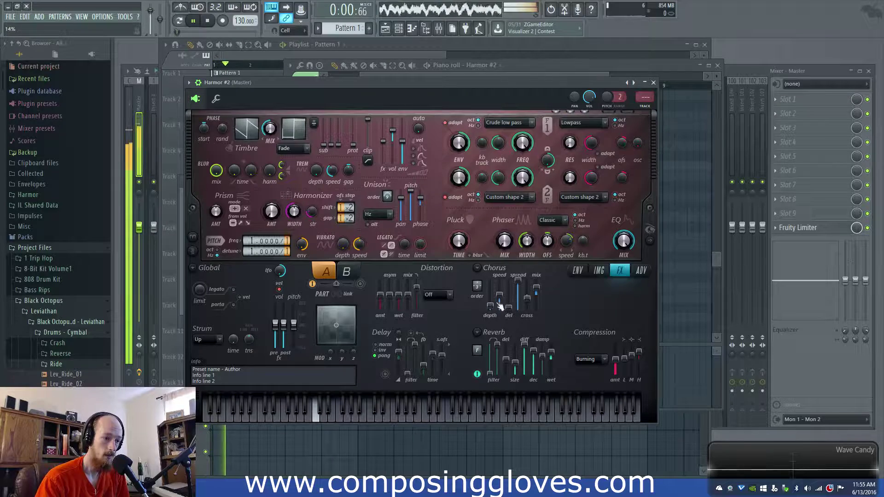
key("space")
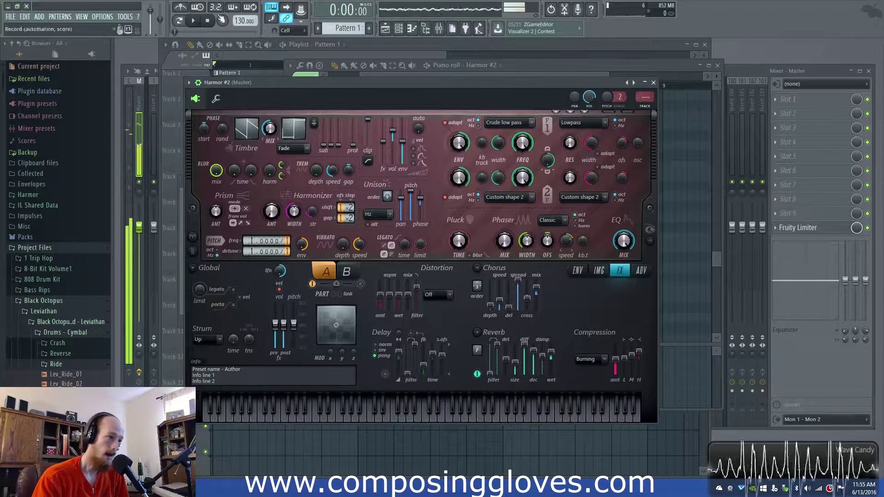
Try the tremolo depth at 100% and lower it again.
left_click_drag(316, 178, 316, 175)
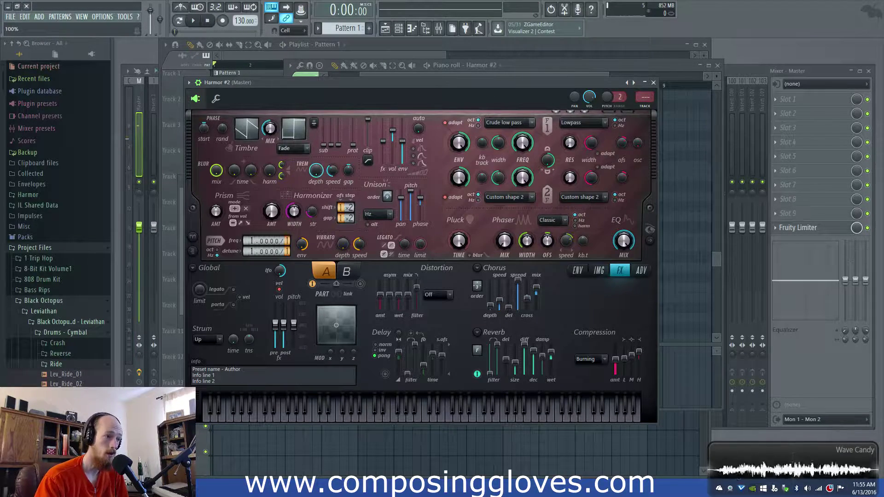
left_click_drag(318, 173, 318, 189)
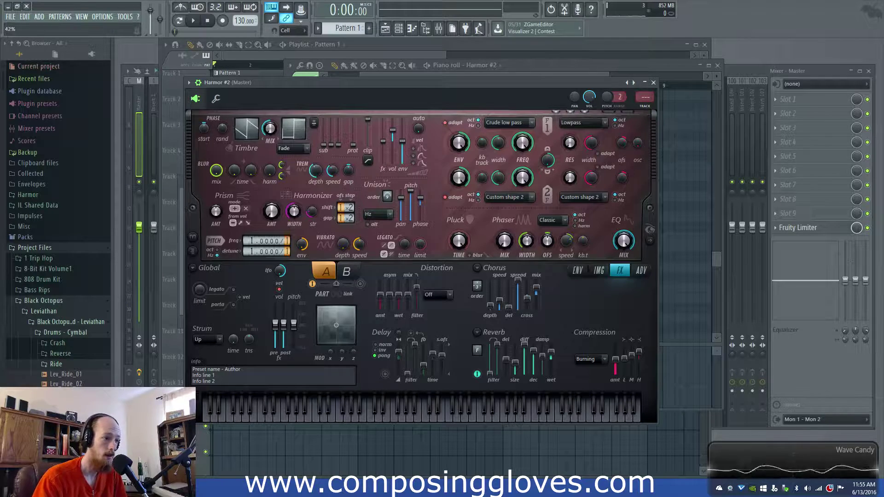
right_click(317, 171)
Delete the tremolo depth and filter 1 frequency automation clips from the playlist, and reopen the new Harmor.
left_click(355, 54)
right_click(300, 135)
right_click(306, 115)
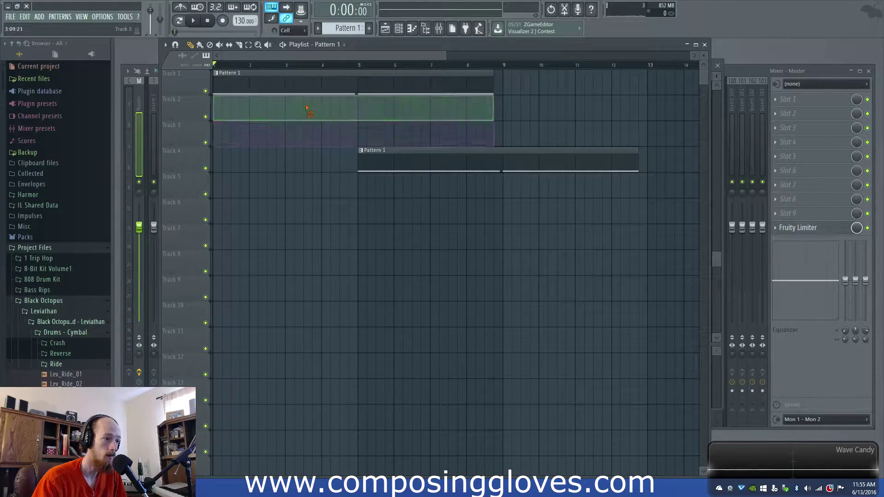
key("F6")
left_click(246, 300)
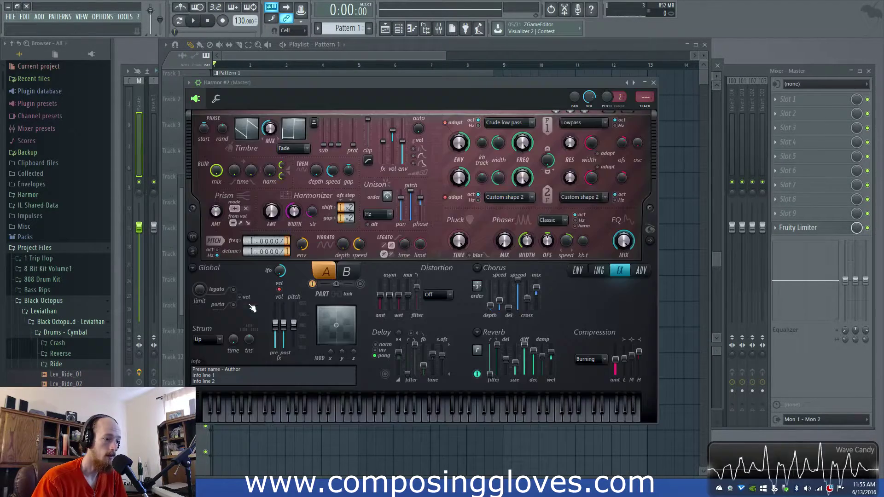
Create an automation clip for the part A tremolo depth of Harmor #2.
right_click(317, 173)
left_click(363, 238)
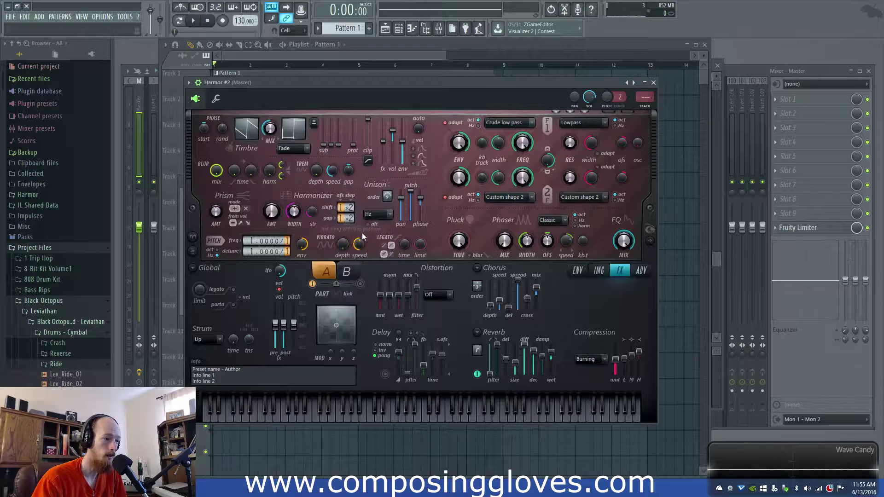
right_click(322, 177)
left_click(351, 244)
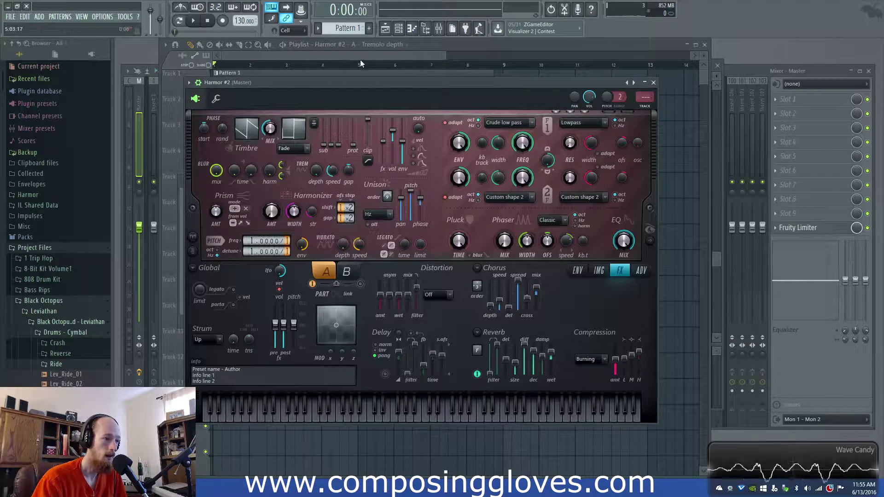
Shape the tremolo depth envelope to fall from full at bar 1 to zero at bar 5 and rise back to full near bar 9.
left_click_drag(426, 120, 498, 104)
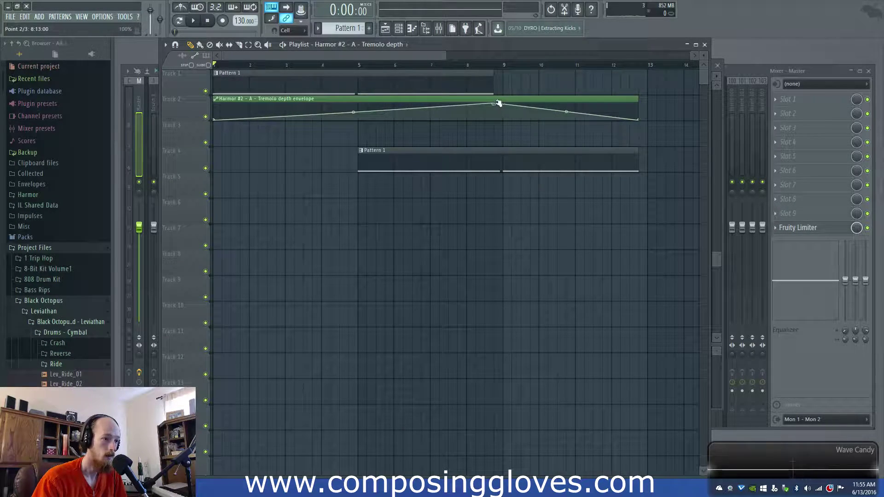
right_click(348, 111)
left_click_drag(348, 111, 359, 102)
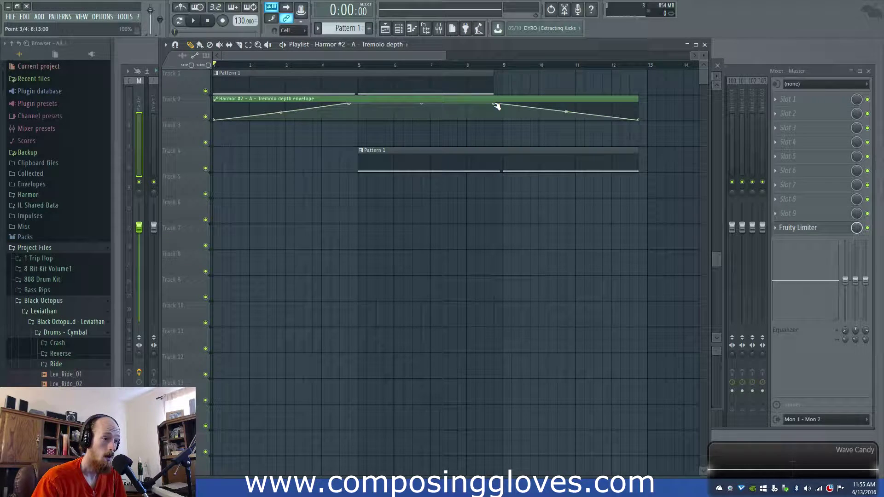
left_click_drag(352, 105, 358, 144)
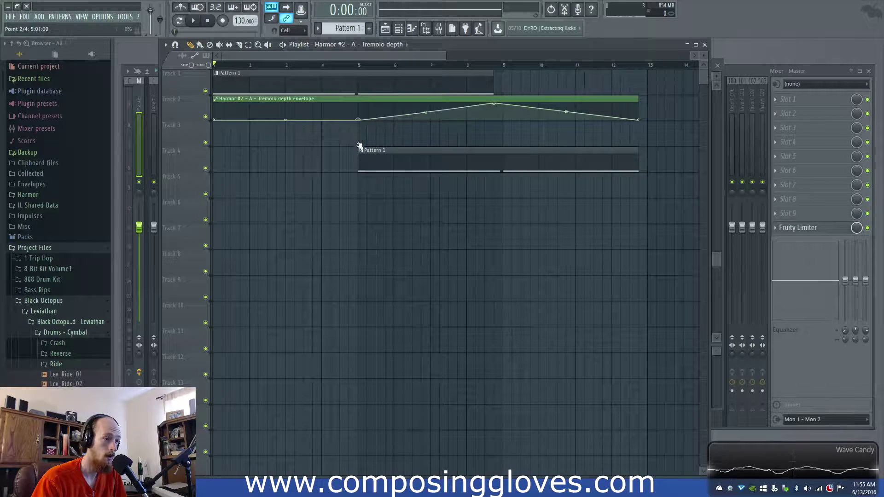
left_click_drag(219, 122, 219, 105)
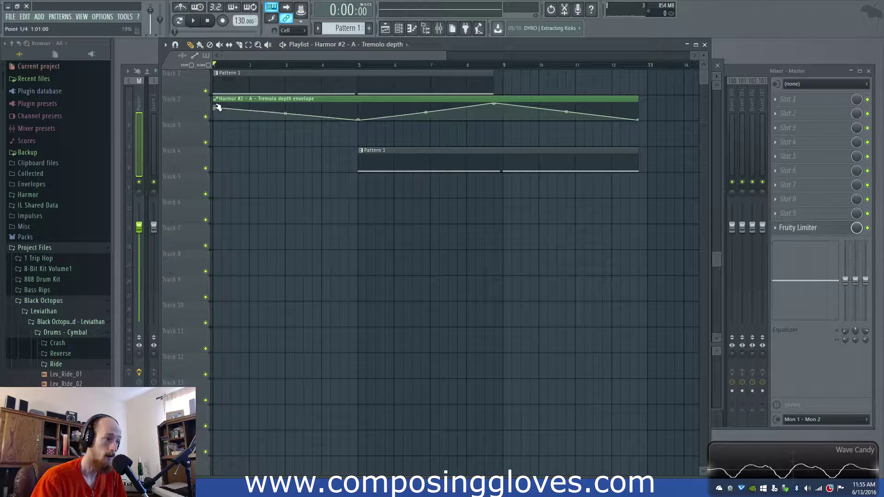
mouse_move(364, 115)
left_mouse_down()
mouse_move(353, 126)
mouse_move(366, 104)
mouse_move(367, 125)
left_mouse_up()
right_click(367, 110)
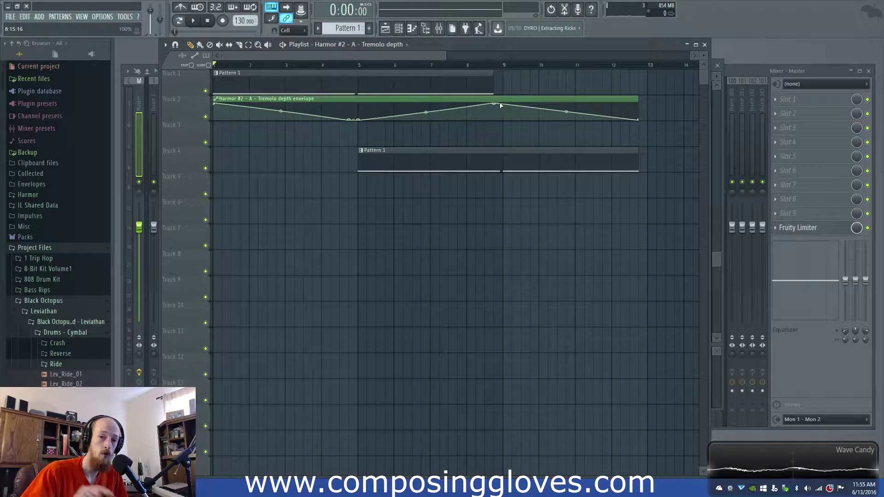
Audition the tremolo automation, reopen Harmor #2 and create an automation clip for its part A filter 1 frequency.
key("space")
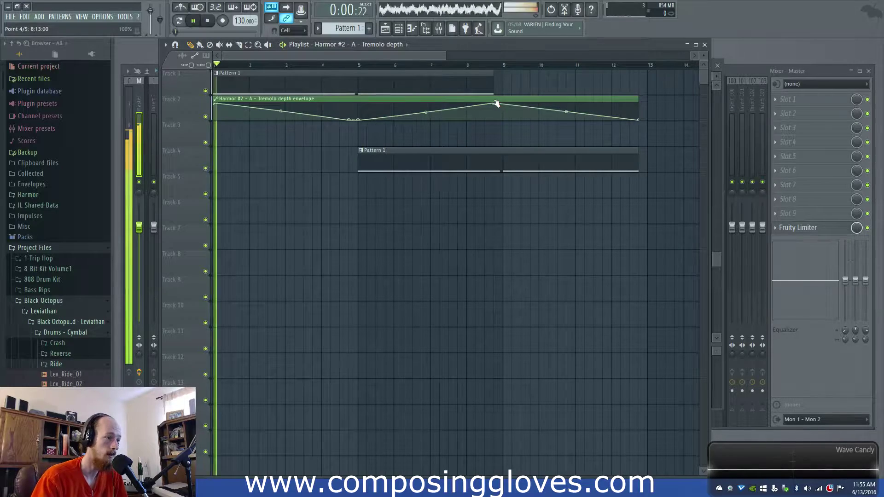
key("F6")
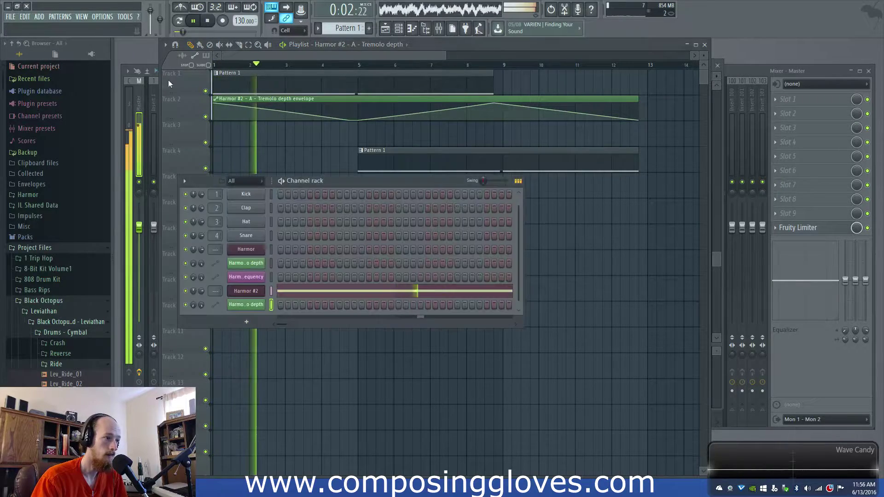
left_click(255, 288)
key("space")
right_click(516, 147)
left_click(524, 141)
right_click(529, 142)
left_click(581, 228)
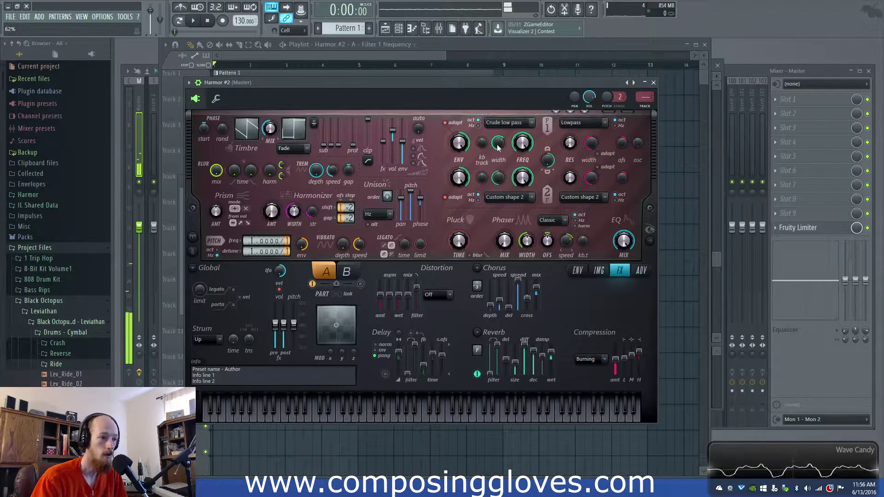
Shape the filter 1 frequency envelope to dip to zero at bar 5 and climb back to full near bar 9.
left_click(302, 61)
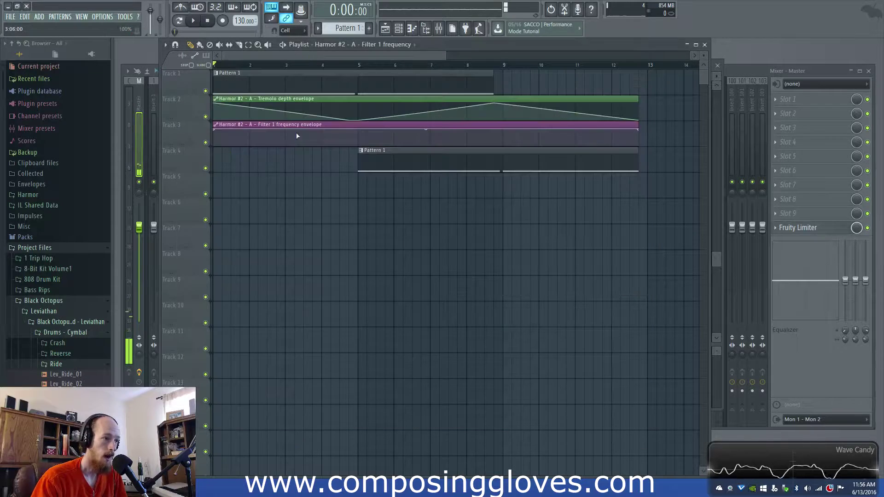
right_click(358, 142)
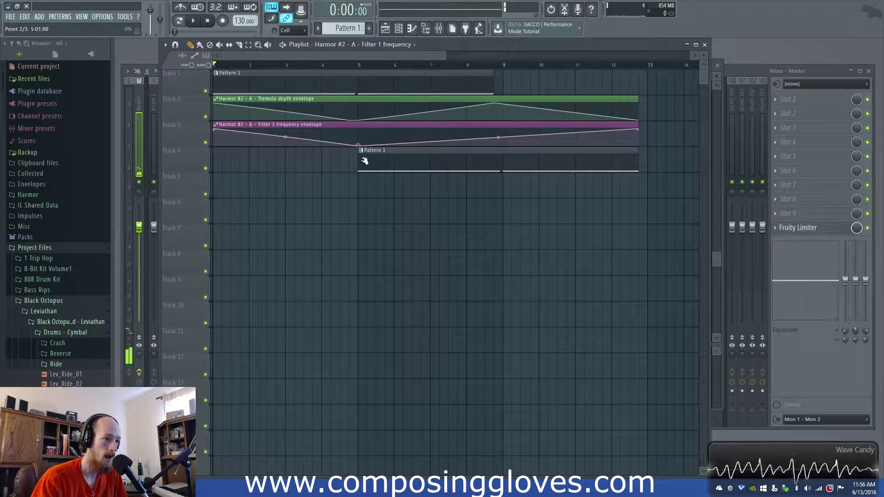
right_click(485, 133)
left_click_drag(486, 132, 493, 130)
Resize both automation clips and the first Pattern 1 clip to end at bar 9, and delete the duplicate Pattern 1 clip.
left_click_drag(597, 87, 508, 129)
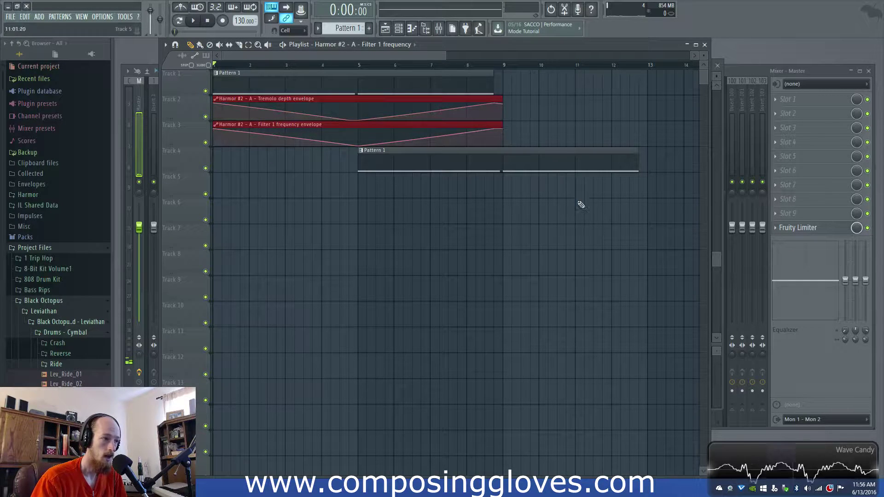
right_click(459, 150)
left_click_drag(495, 86, 506, 93)
key("space")
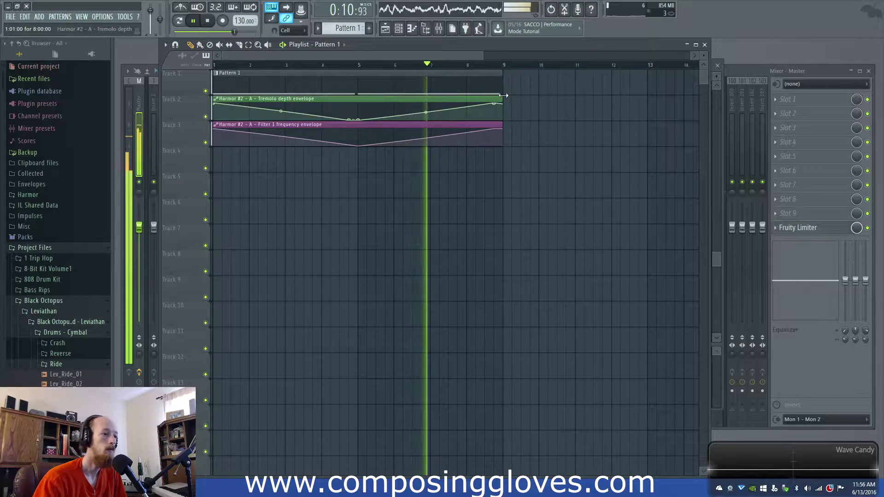
key("space")
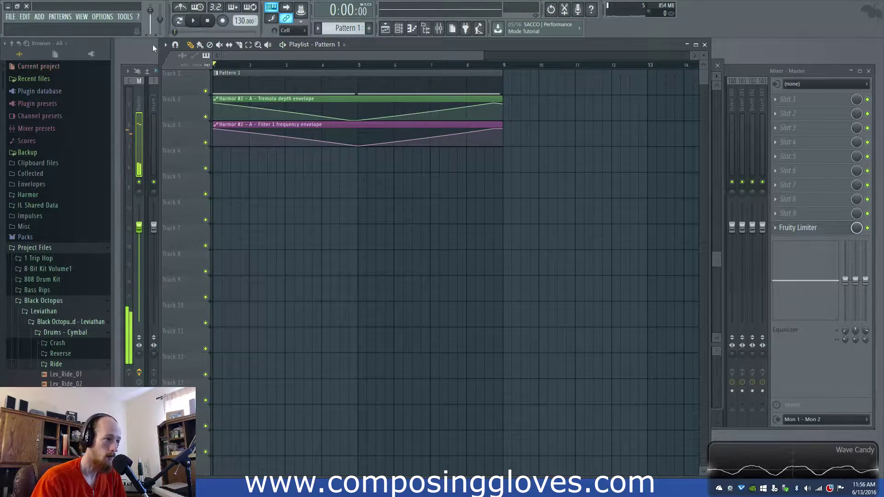
Open the global EQ of Harmor #2, smooth its low-mid curve and lower the high-frequency boost.
key("F6")
left_click(263, 278)
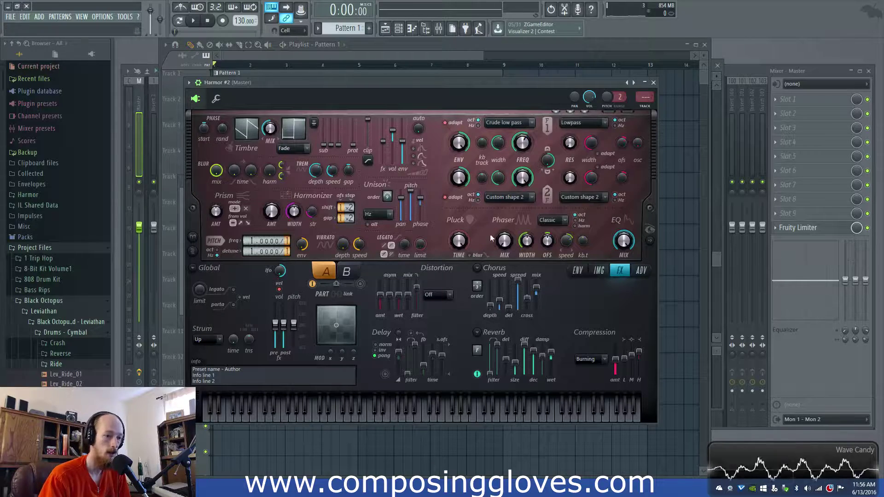
left_click(616, 248)
right_click(442, 347)
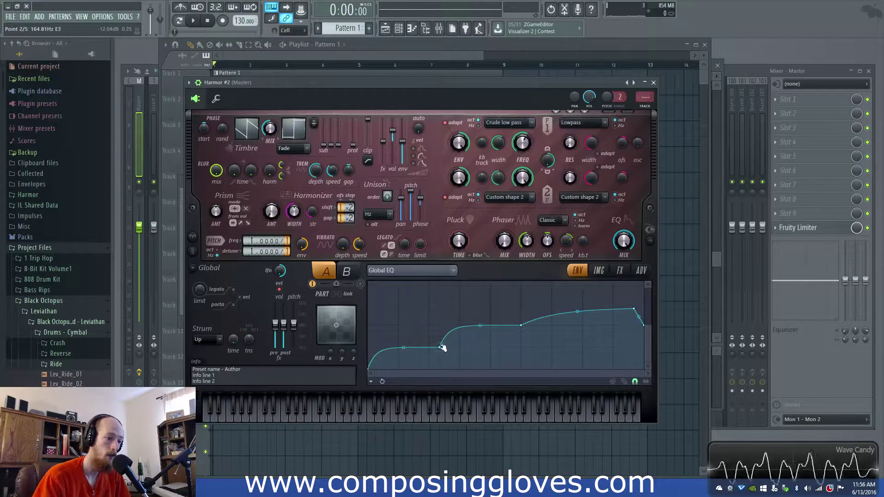
key("space")
left_click_drag(442, 348, 478, 338)
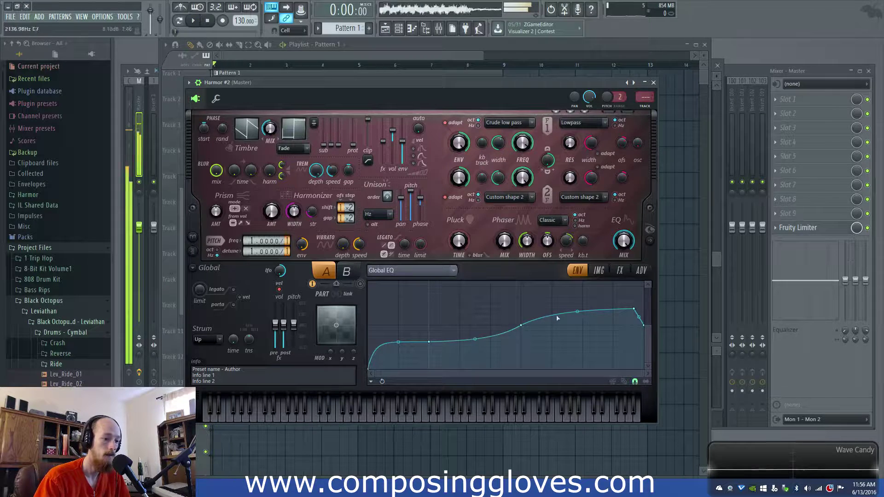
left_click_drag(634, 309, 626, 336)
Cut a deep notch in the middle of the global EQ, curve it up to level highs and shift the low point towards the lowest frequencies.
key("space")
left_click_drag(522, 326, 471, 382)
left_click_drag(539, 345, 547, 351)
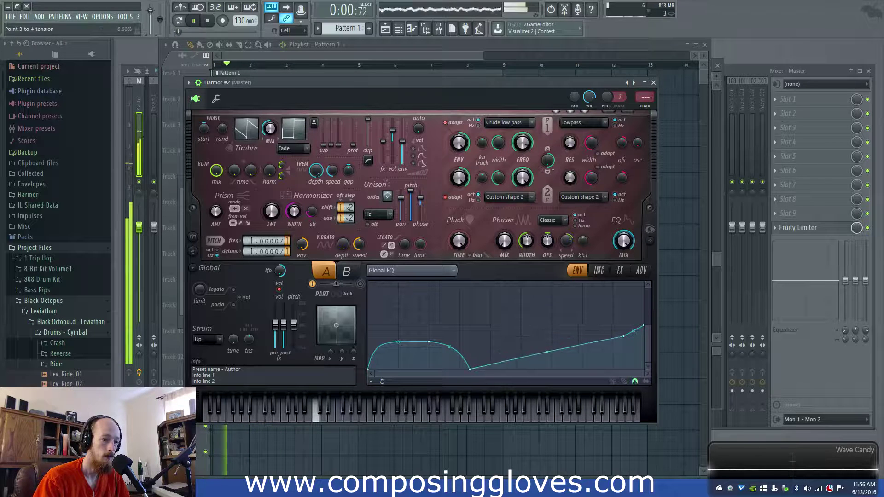
left_click_drag(624, 336, 625, 326)
left_click_drag(547, 348, 518, 337)
left_click_drag(428, 343, 390, 342)
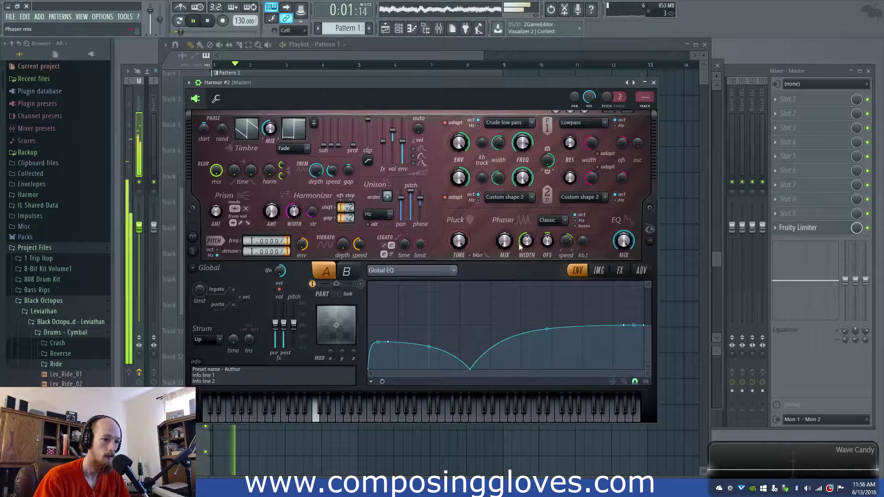
Raise the harmonizer amount, tremolo gap and prism amount while auditioning the pattern.
left_click(599, 271)
left_click(620, 271)
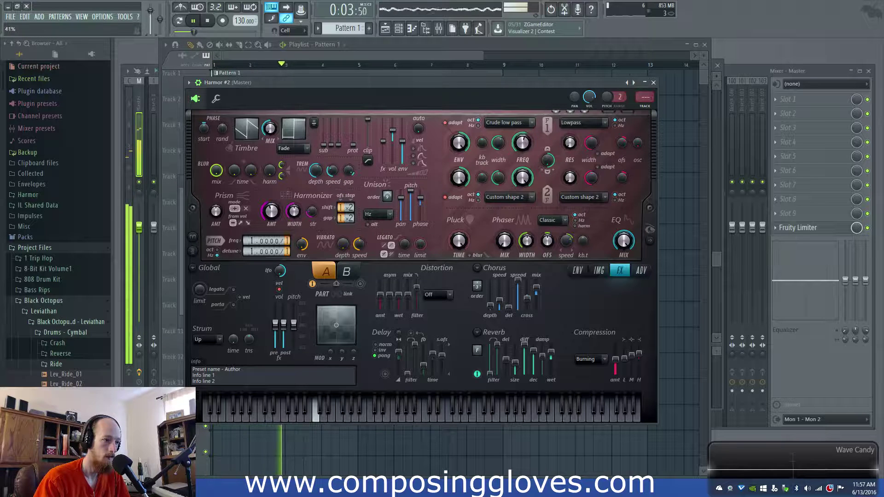
key("space")
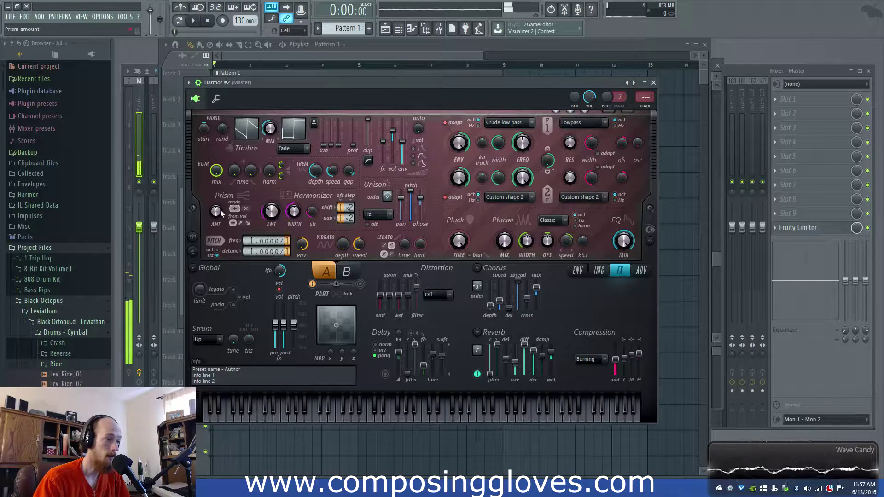
key("space")
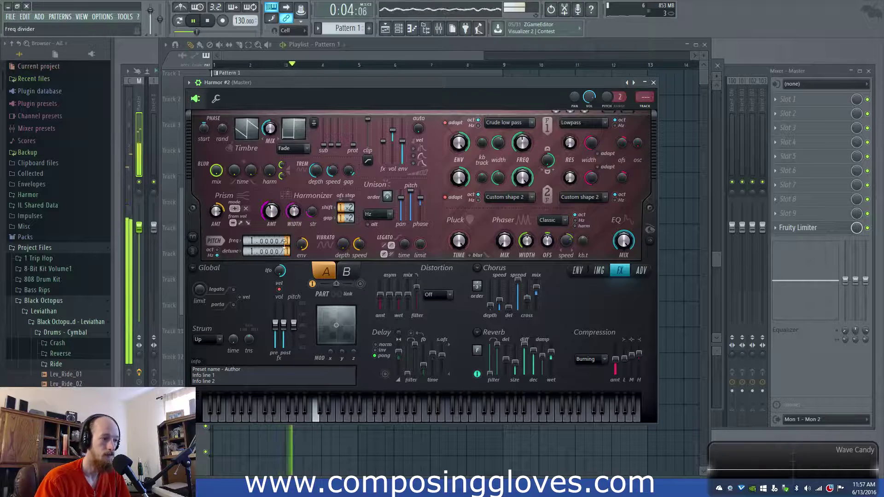
Draw a harmonic unison pitch envelope with several curved peaks and dips and audition it.
left_click(599, 271)
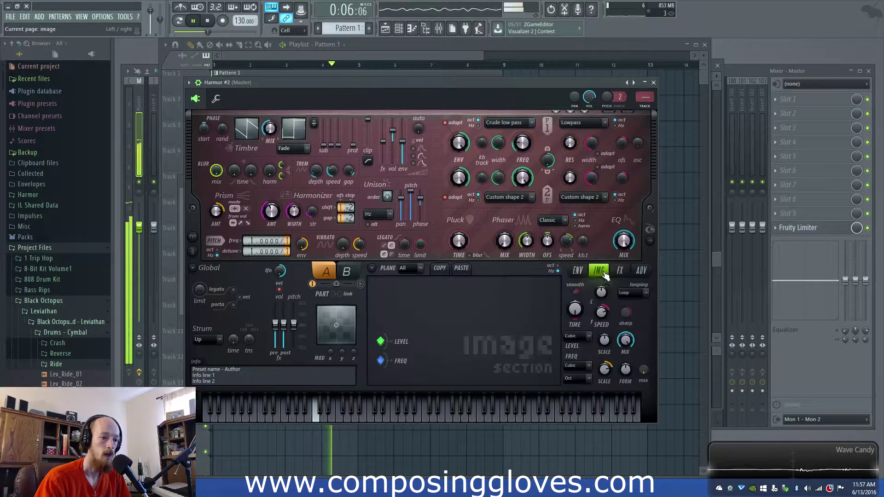
left_click(578, 271)
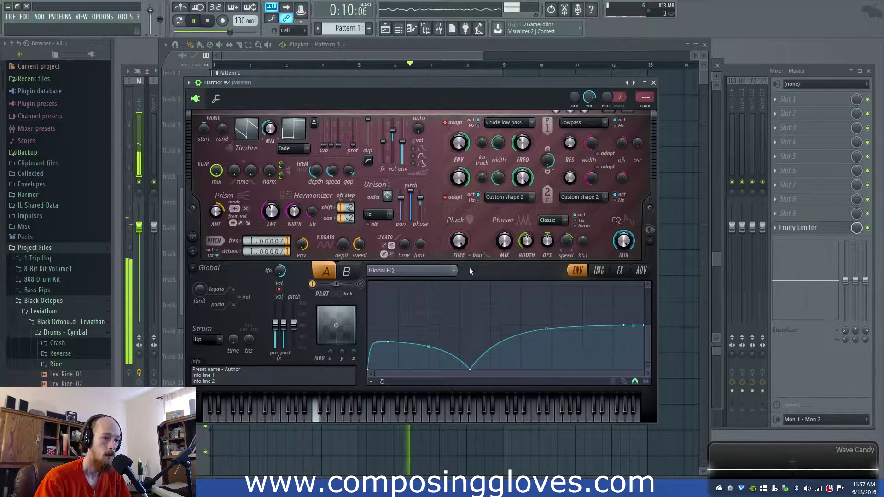
key("space")
left_click(388, 196)
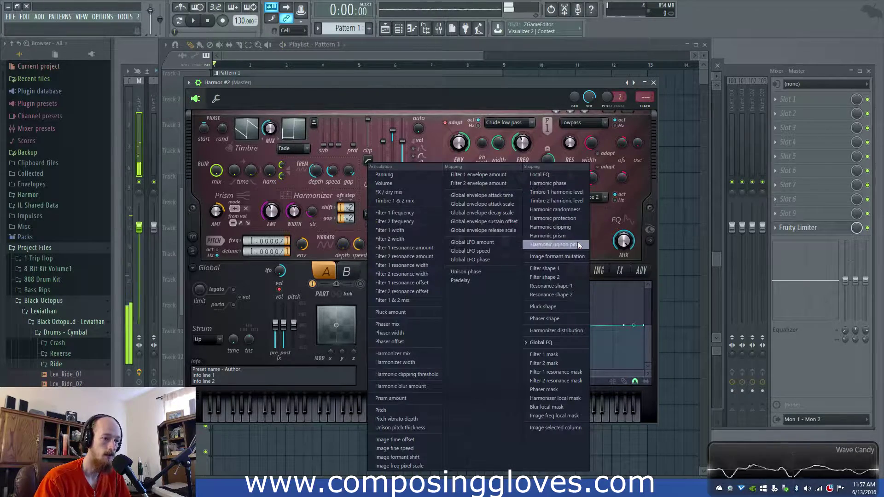
left_click(577, 244)
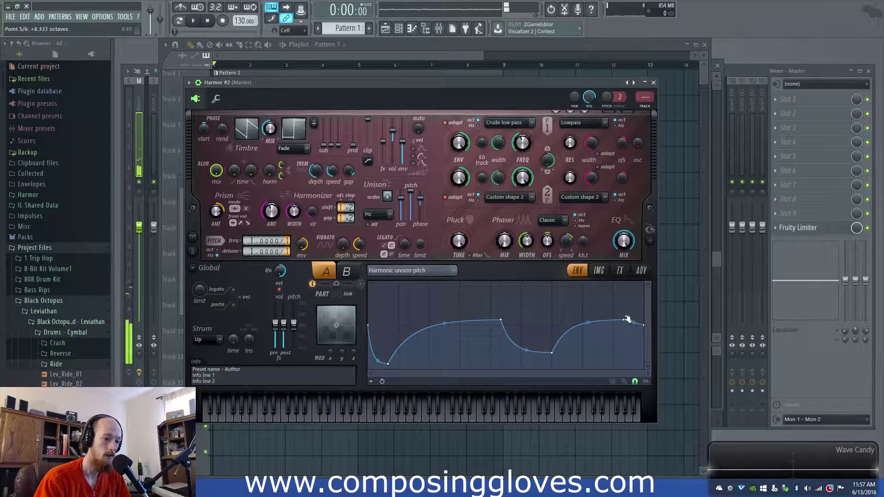
right_click(460, 369)
right_click(429, 325)
key("space")
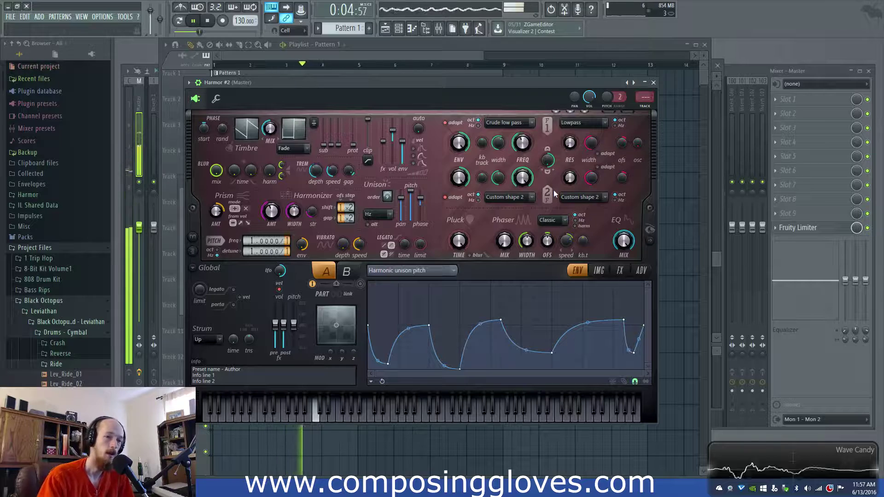
key("space")
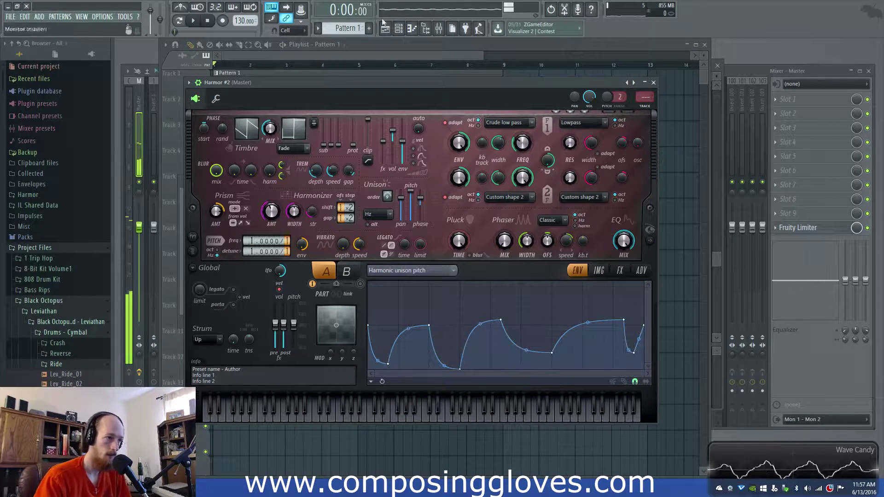
Play the arrangement with its tremolo depth and filter frequency automation from the playlist.
left_click(371, 57)
left_click(349, 64)
key("space")
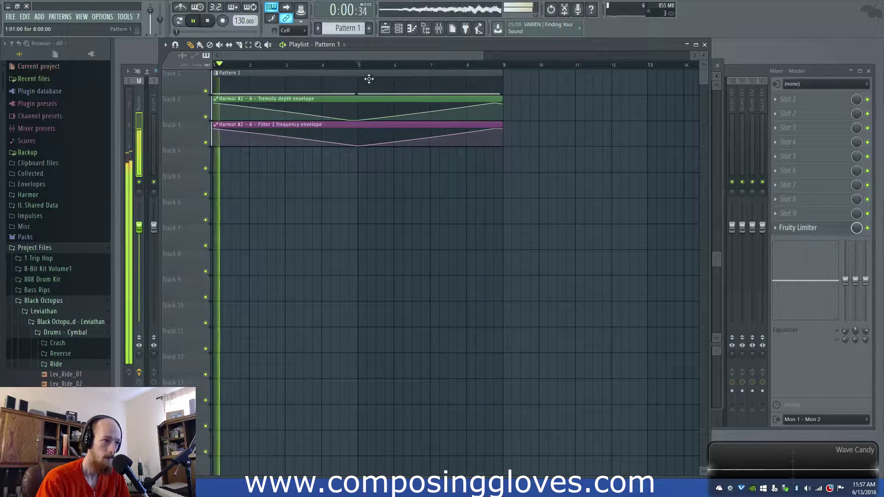
key("space")
Set filter 2 of Harmor #2 to Classic high pass and tune its frequency to about 87% with the visual feedback panel expanded.
key("F6")
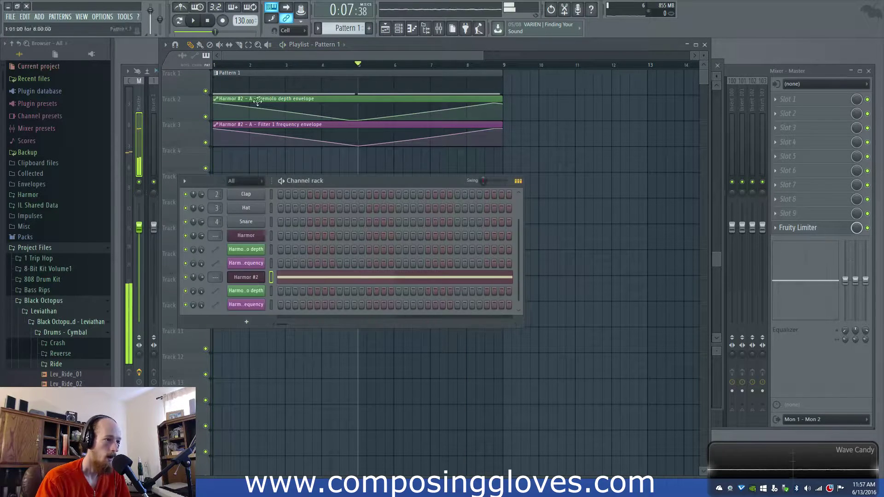
left_click(256, 277)
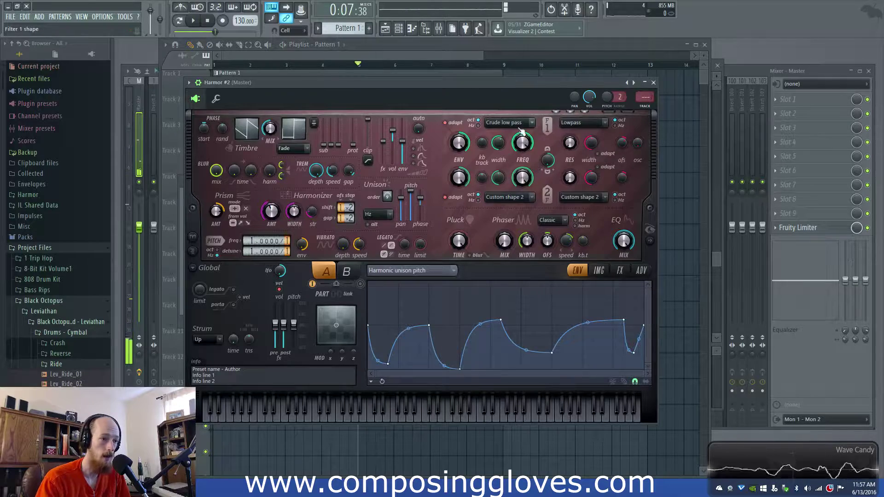
left_click(522, 197)
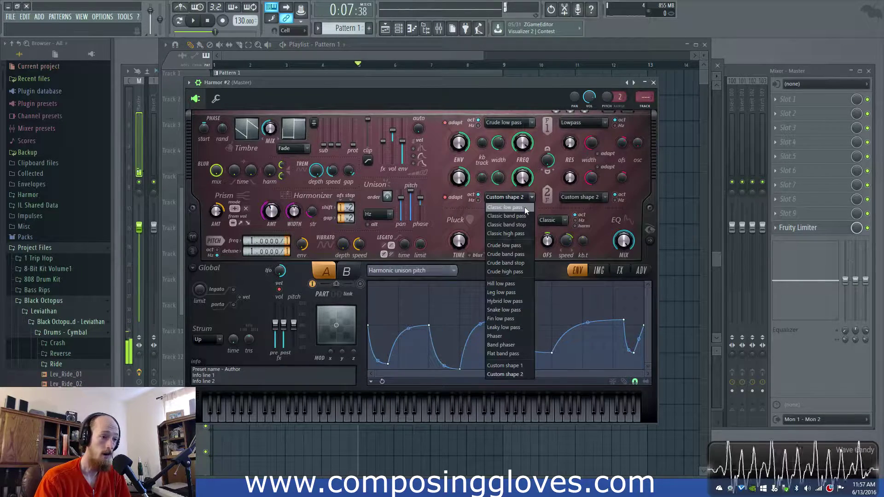
left_click(526, 234)
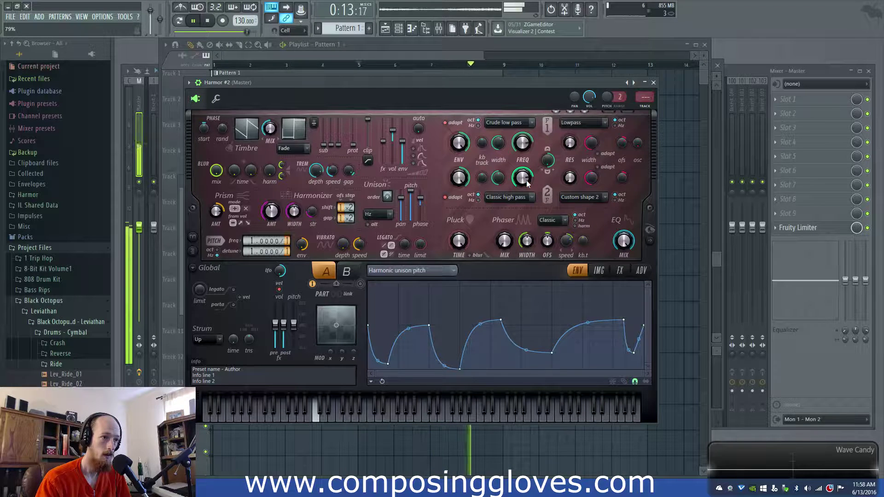
key("space")
left_click(650, 240)
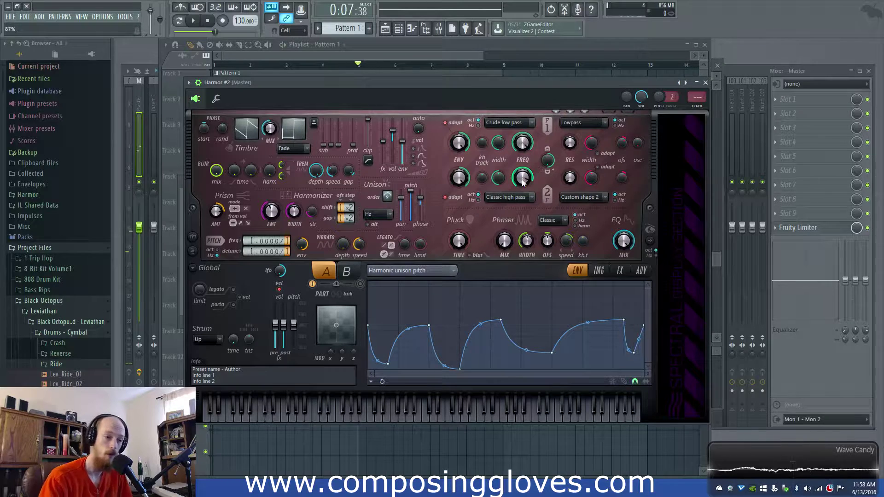
Lower the filter 2 high-pass frequency of Harmor #2 to about 30% while auditioning the arrangement.
key("space")
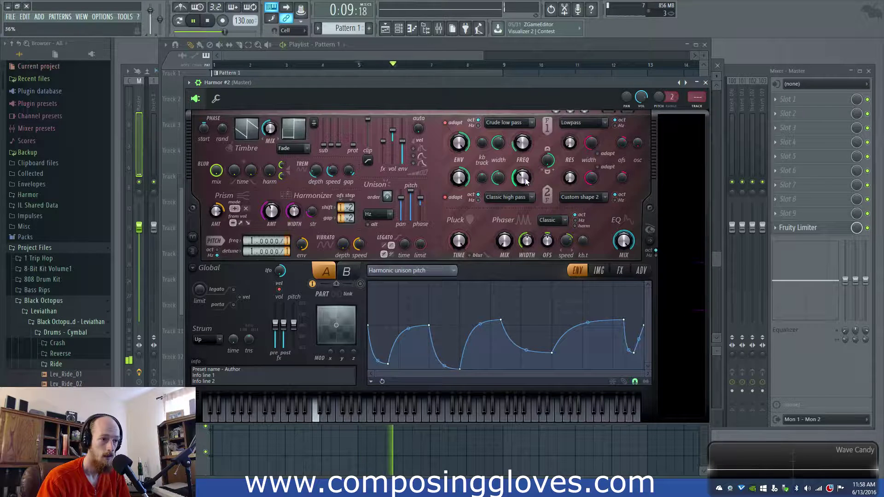
left_click_drag(526, 181, 526, 187)
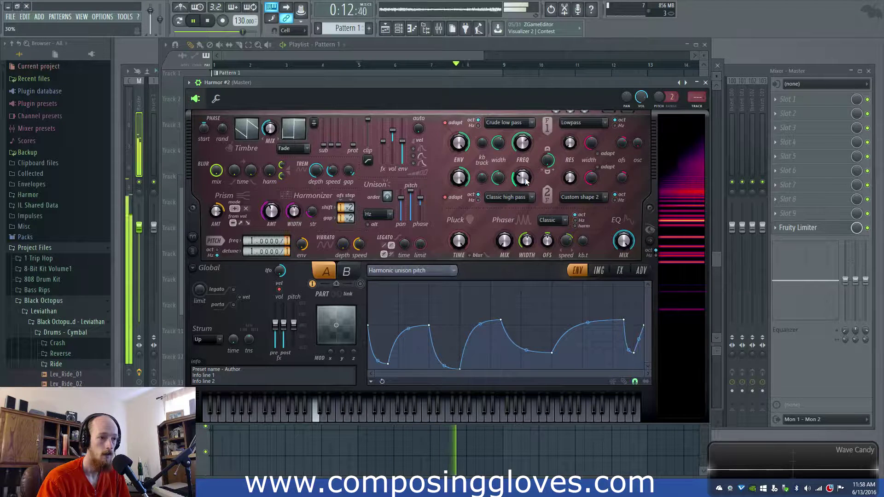
key("space")
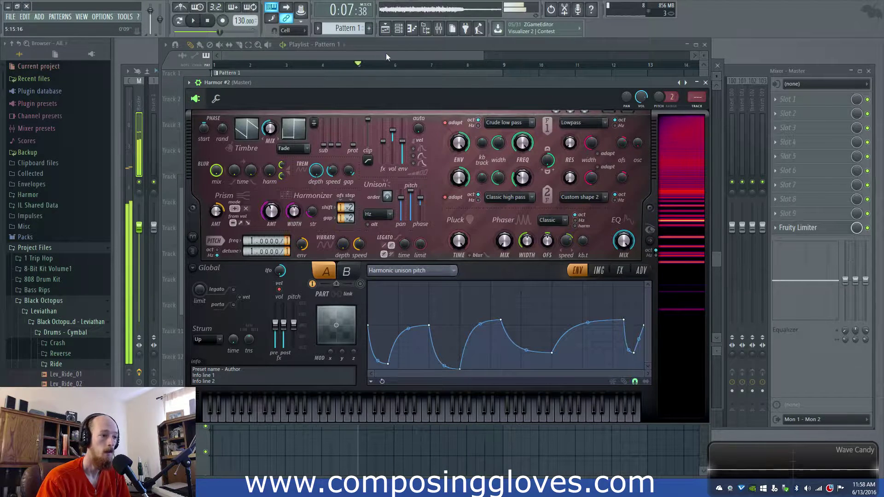
Play the arrangement from bar 1 of the playlist and reopen the Harmor #2 editor from the channel rack.
left_click(385, 53)
left_click_drag(361, 65, 340, 65)
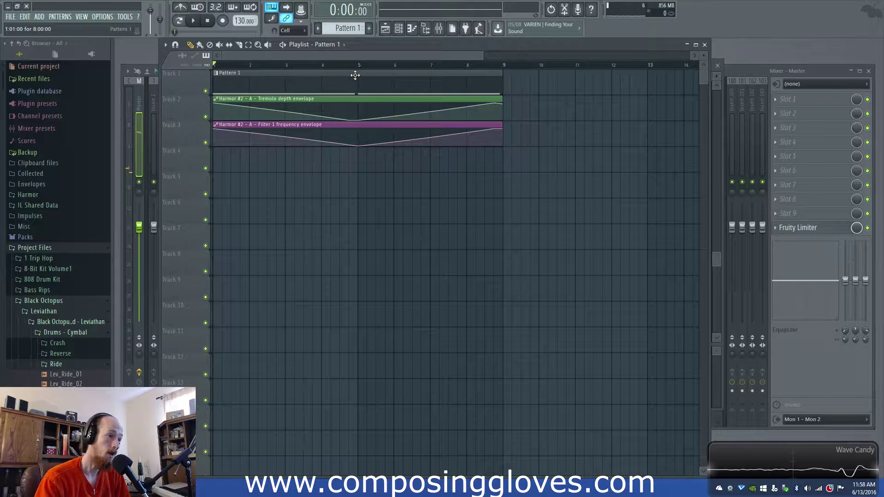
key("space")
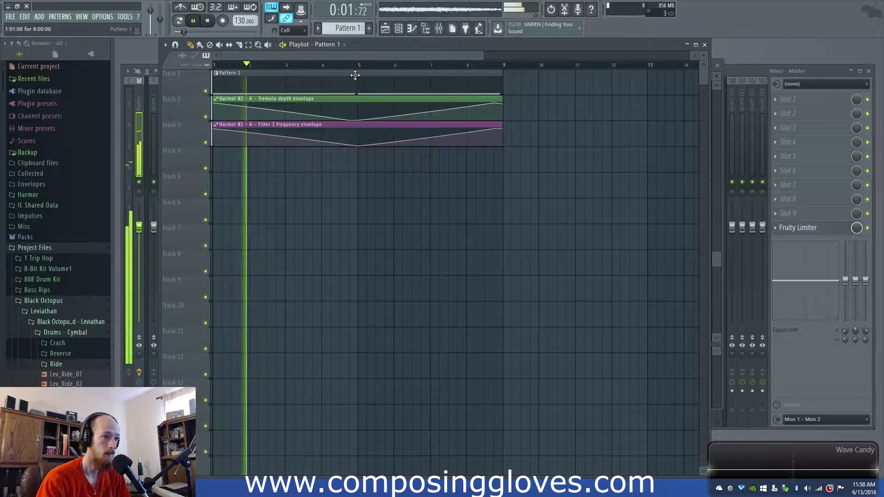
key("F6")
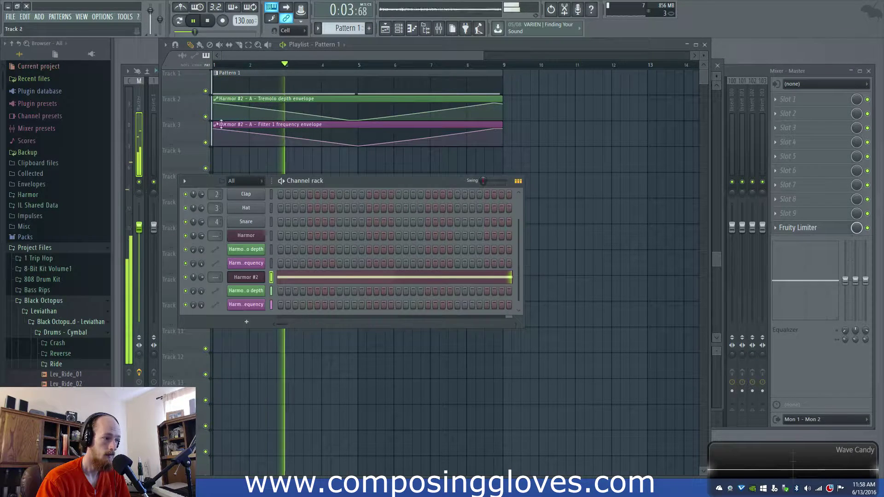
left_click(254, 270)
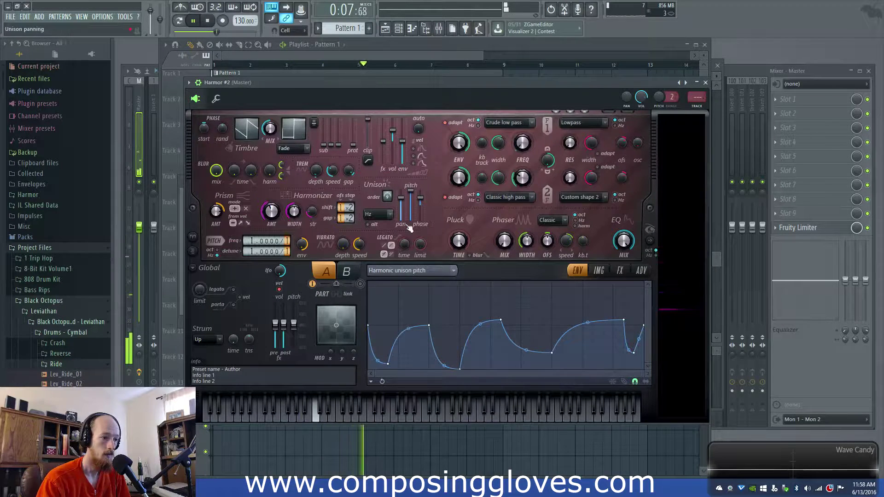
Try the Classic unison distribution during playback and switch it back to Hz.
left_click(380, 214)
left_click(375, 224)
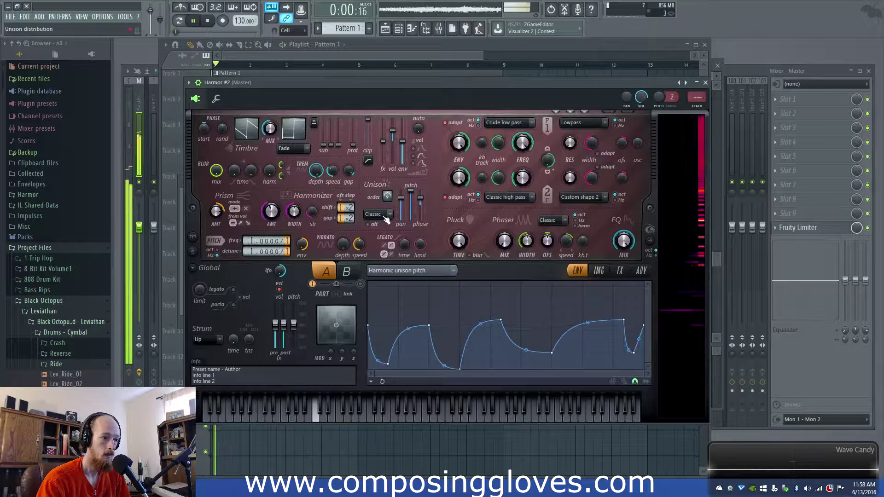
left_click(386, 216)
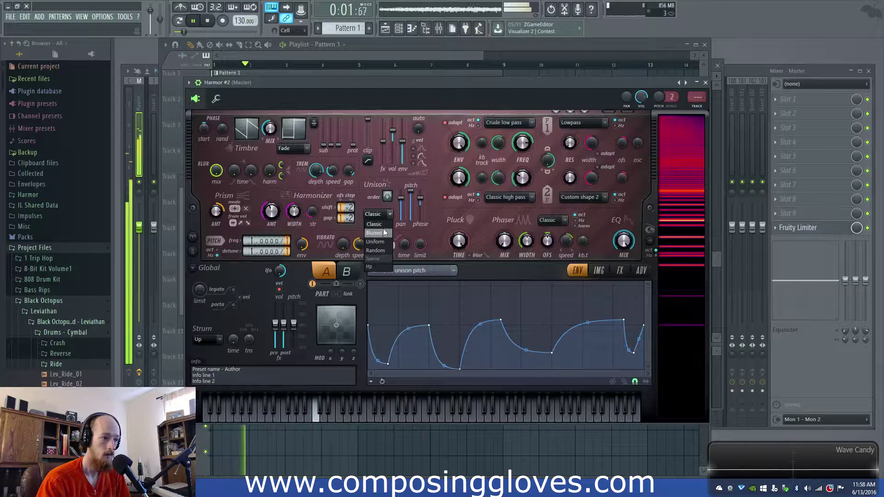
left_click(375, 266)
key("space")
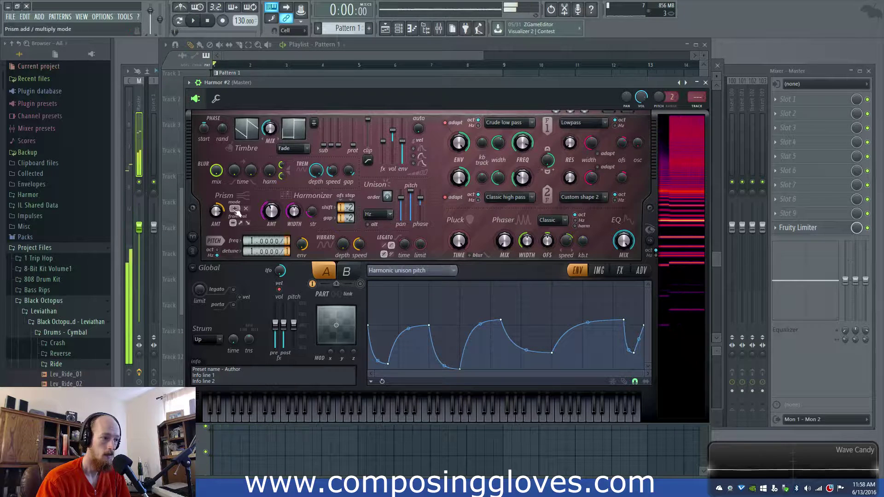
Lower the prism amount slightly while auditioning the arrangement from the start.
key("space")
mouse_move(215, 211)
left_mouse_down()
mouse_move(215, 258)
mouse_move(215, 214)
left_mouse_up()
key("space")
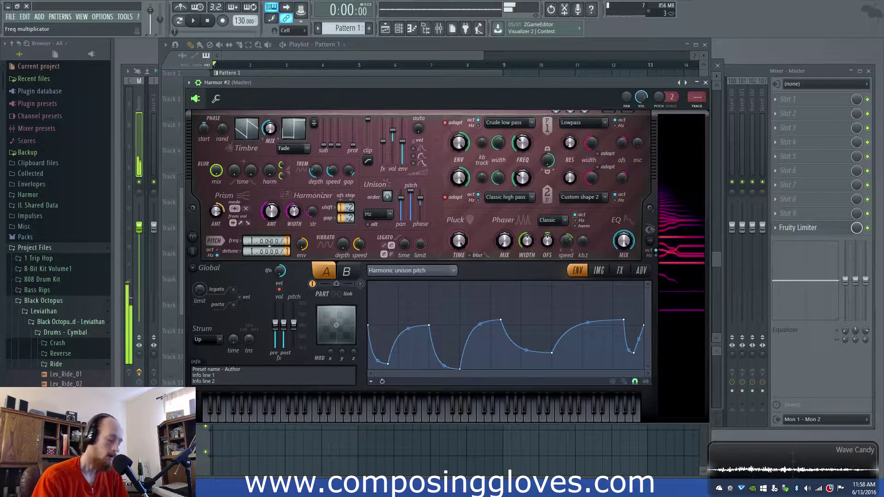